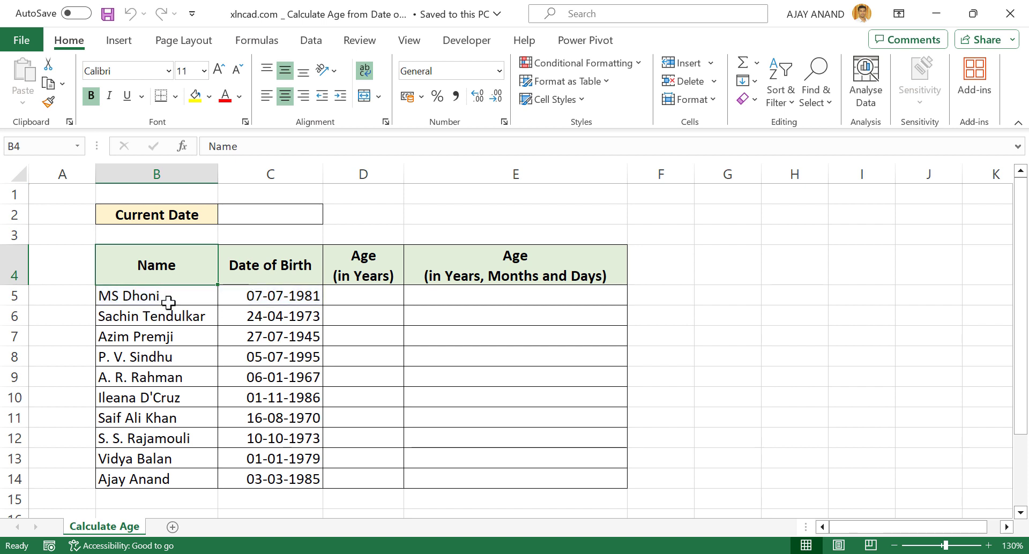
Step: Enter the formula =TODAY() in cell C2 for the current date
left_click(276, 212)
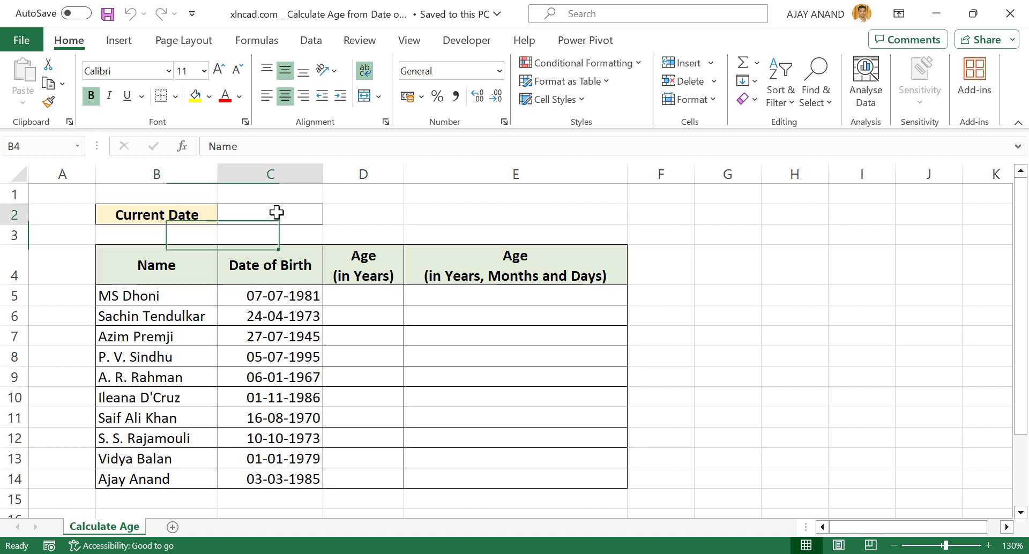
type("=toda")
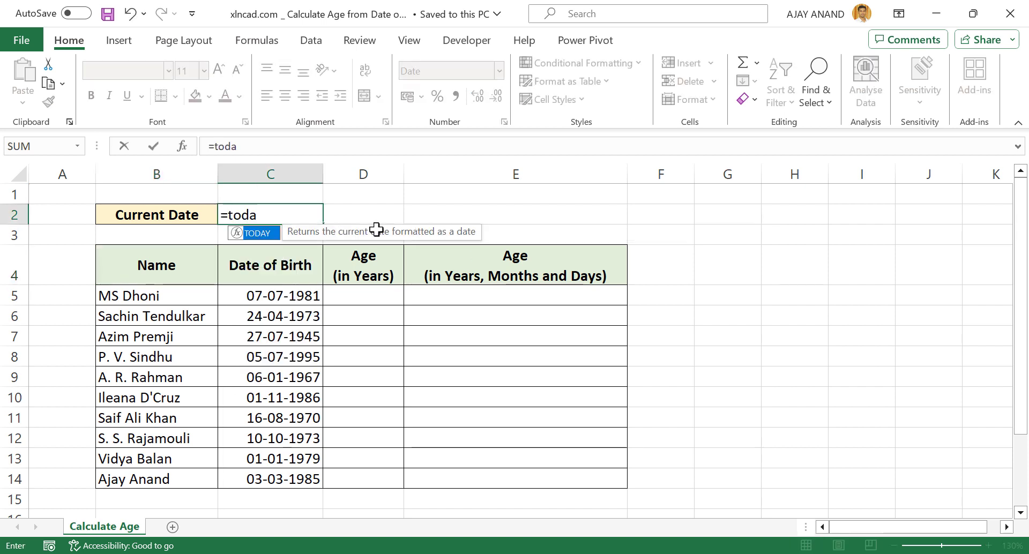
type("y()")
key("Return")
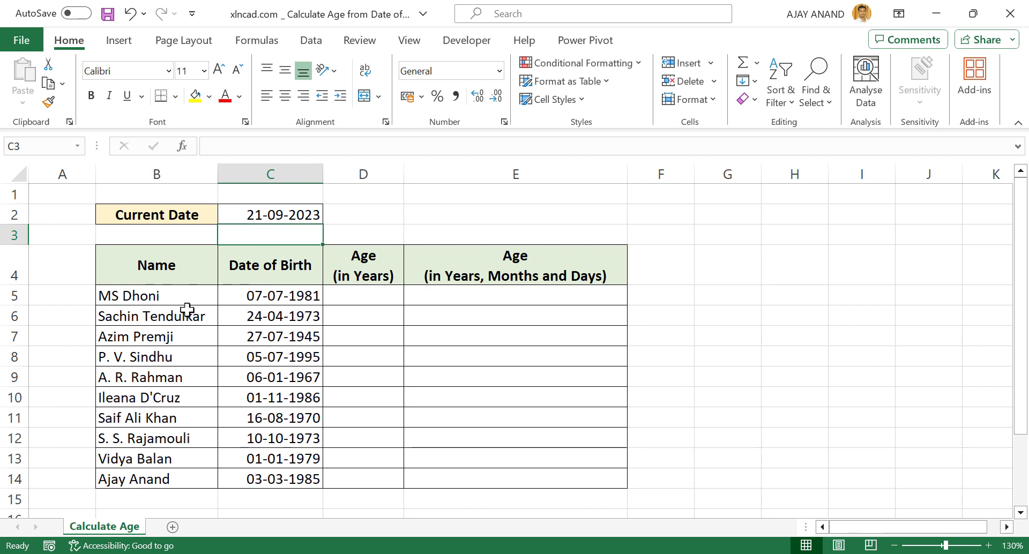
Step: Enter =DATEDIF(C5,TODAY(),"y") in cell D5 to calculate the first person's age in complete years
left_click(360, 296)
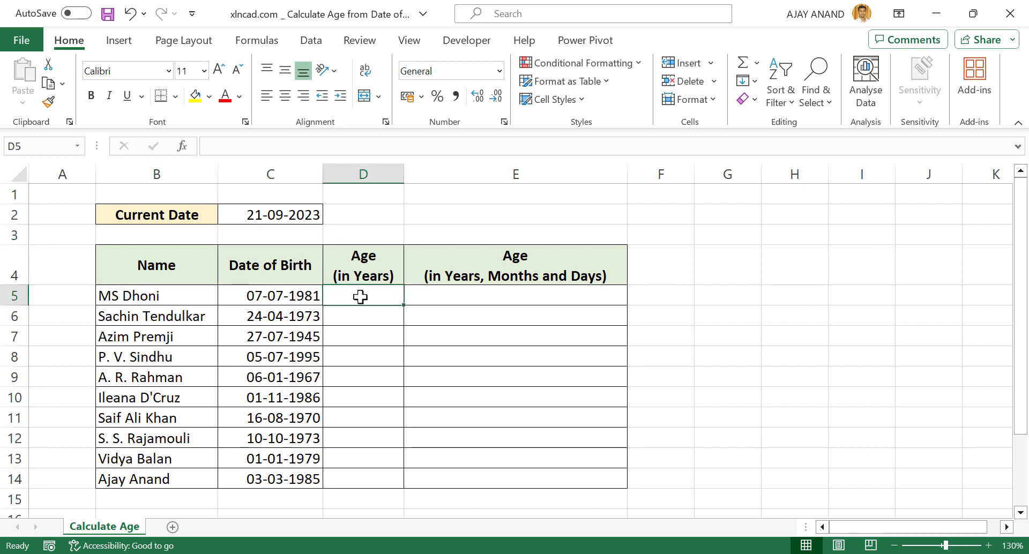
left_click(238, 144)
type("=")
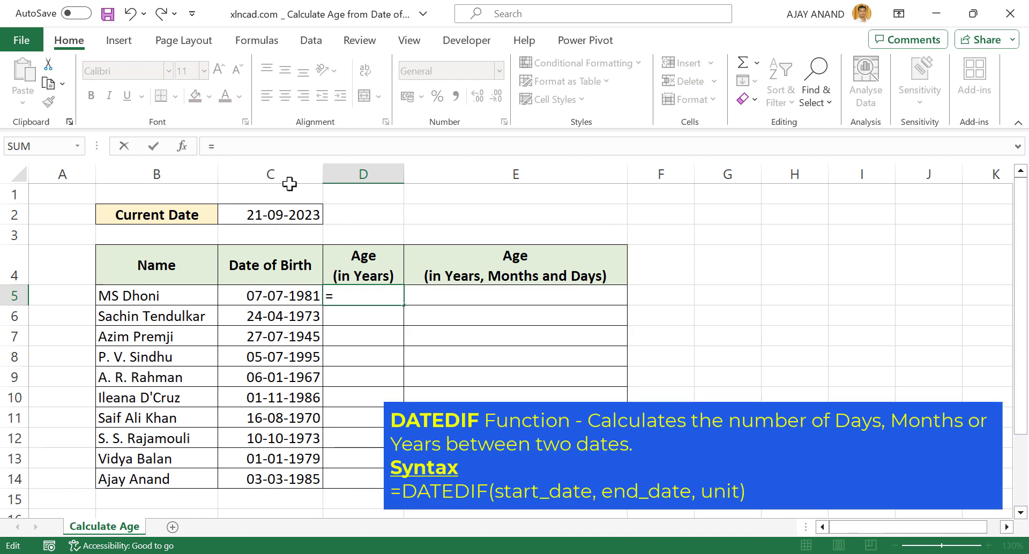
type("datedif")
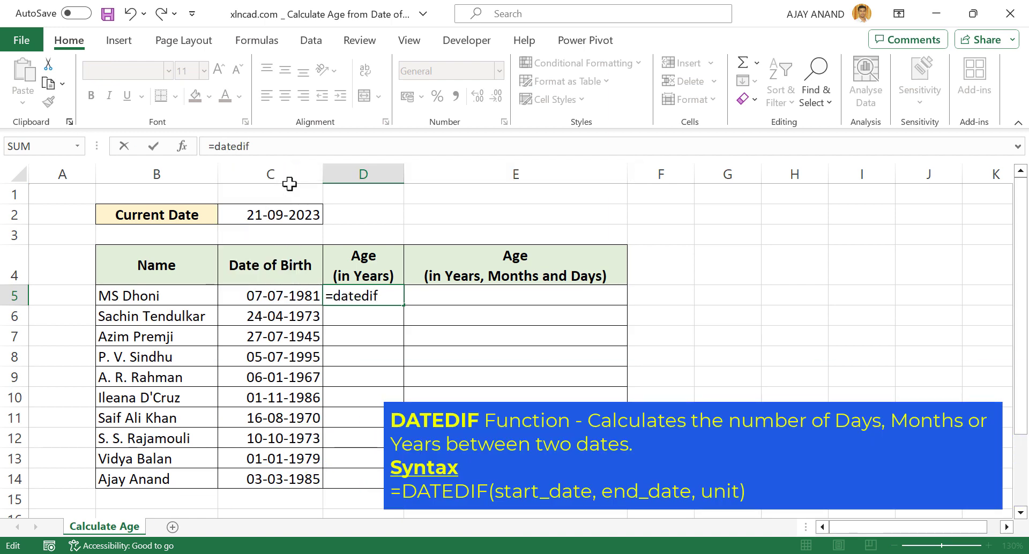
type("(")
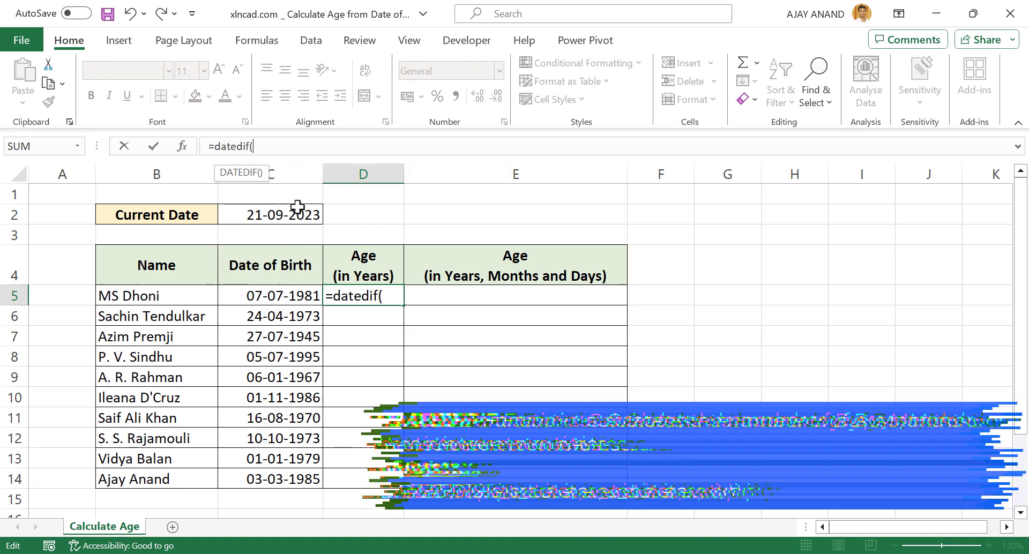
left_click(226, 295)
type(",")
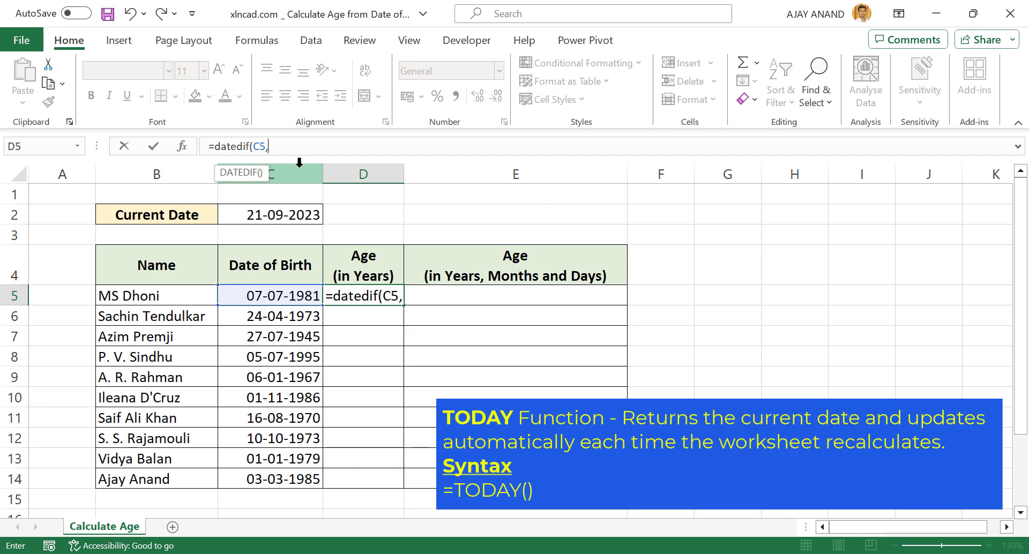
type("to")
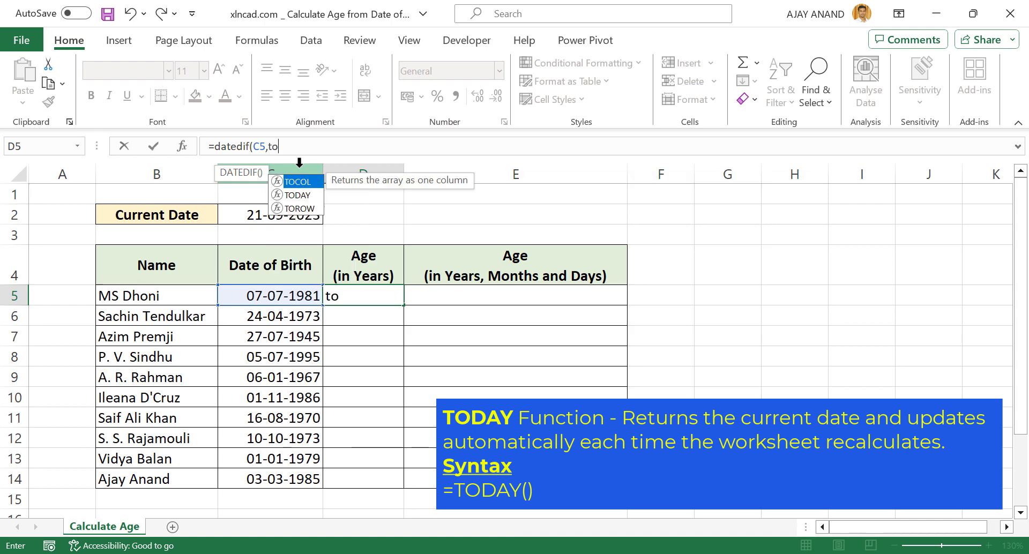
type("day(")
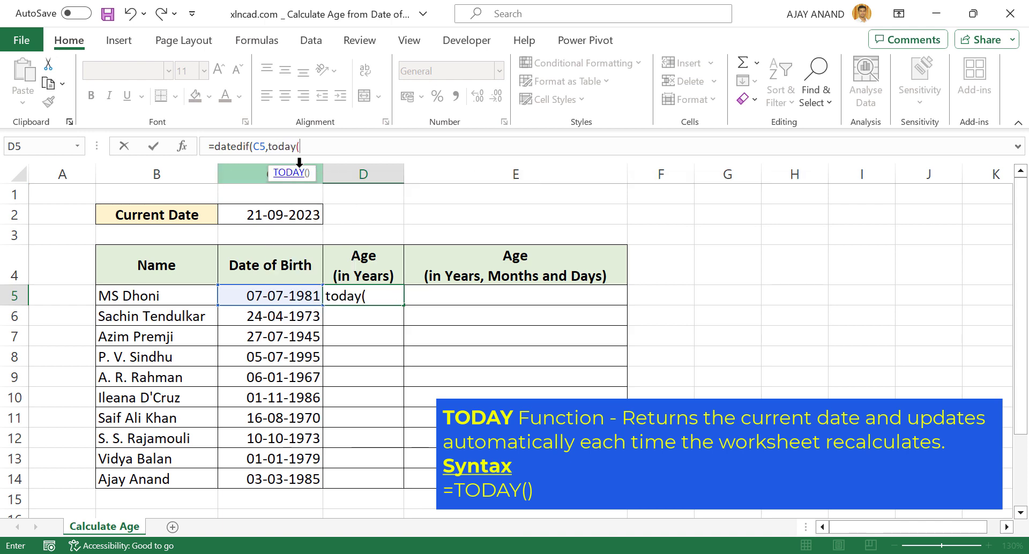
type("),")
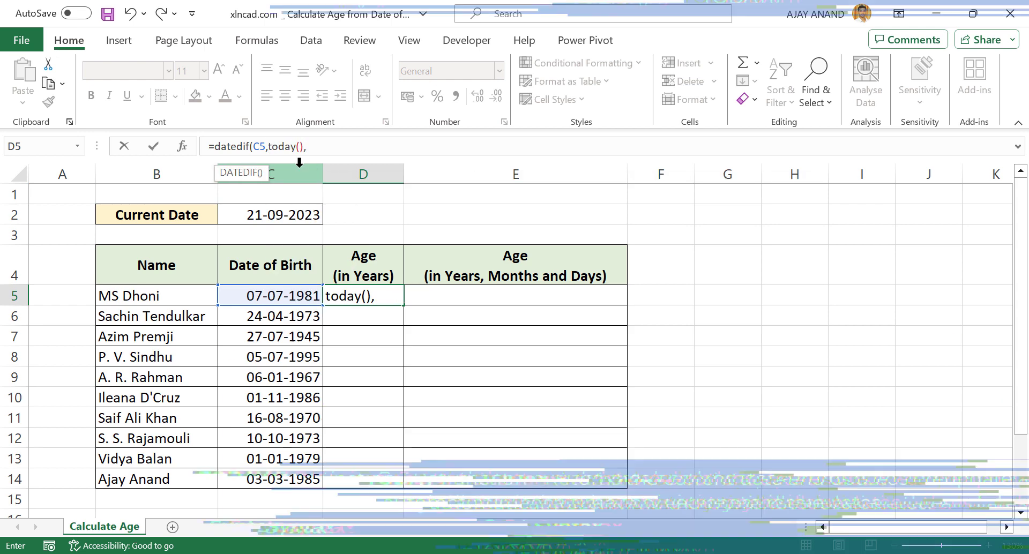
type("\"y")
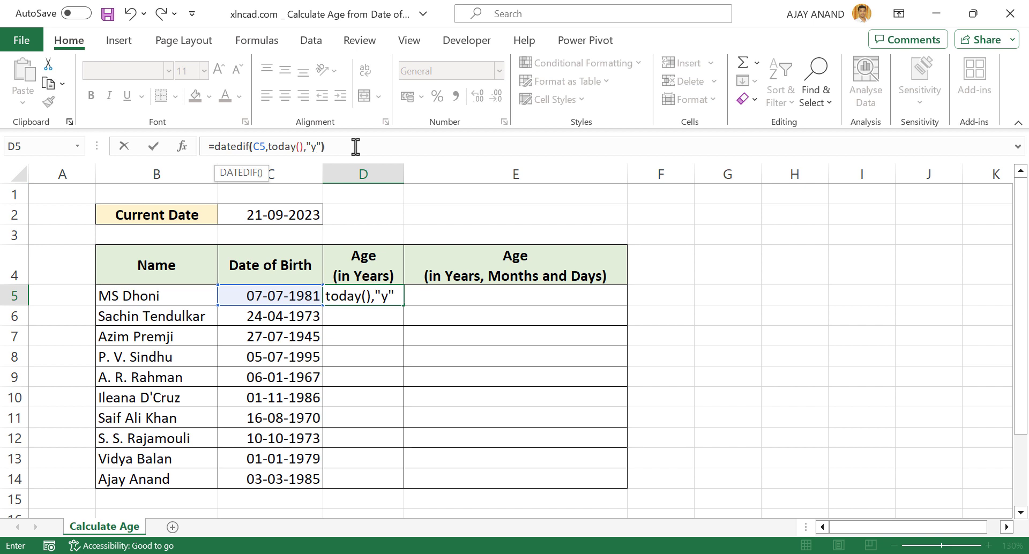
key("Return")
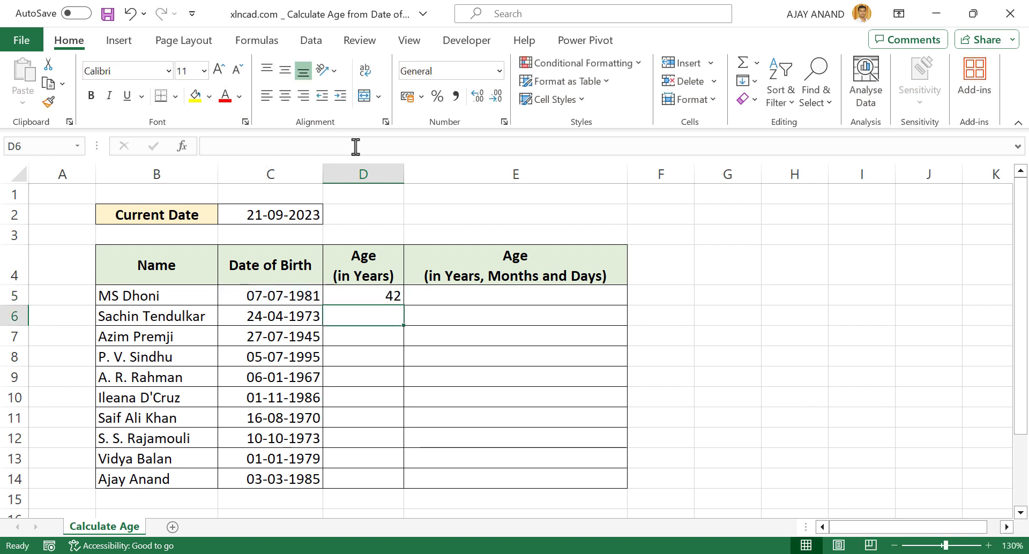
Step: Fill the age-in-years formula from D5 down through D14 and check the copied results
left_click(367, 298)
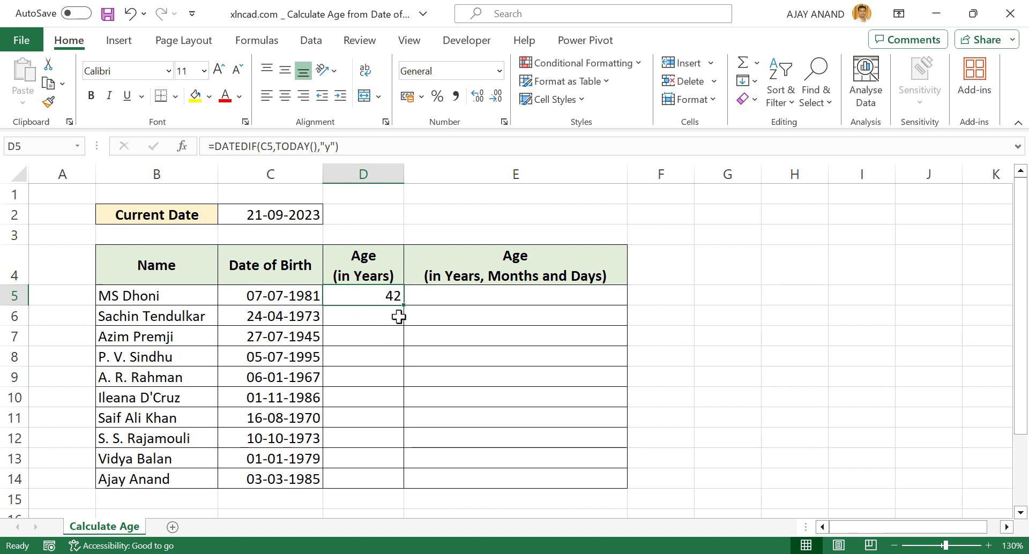
left_click_drag(403, 306, 409, 484)
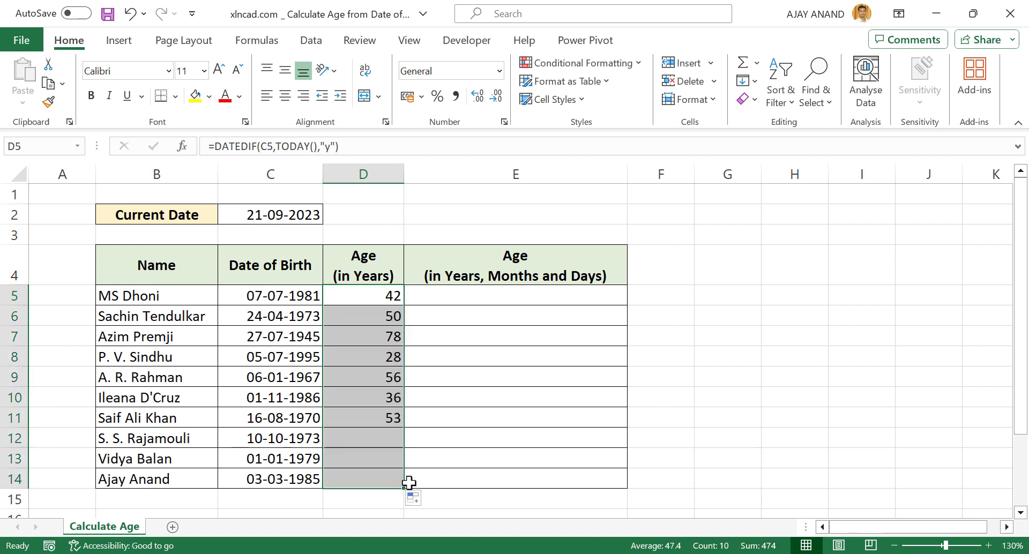
left_click(155, 342)
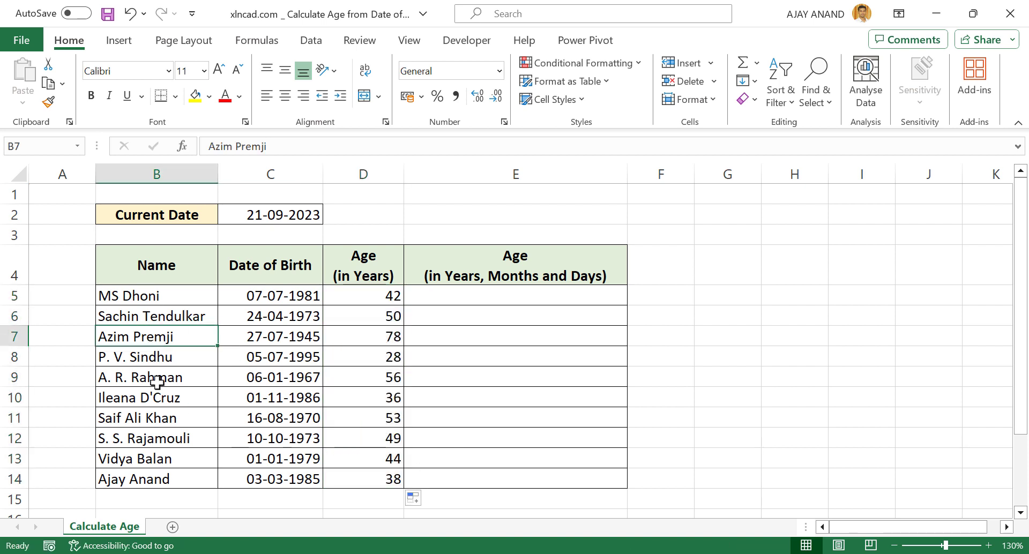
left_click(375, 346)
left_click(374, 425)
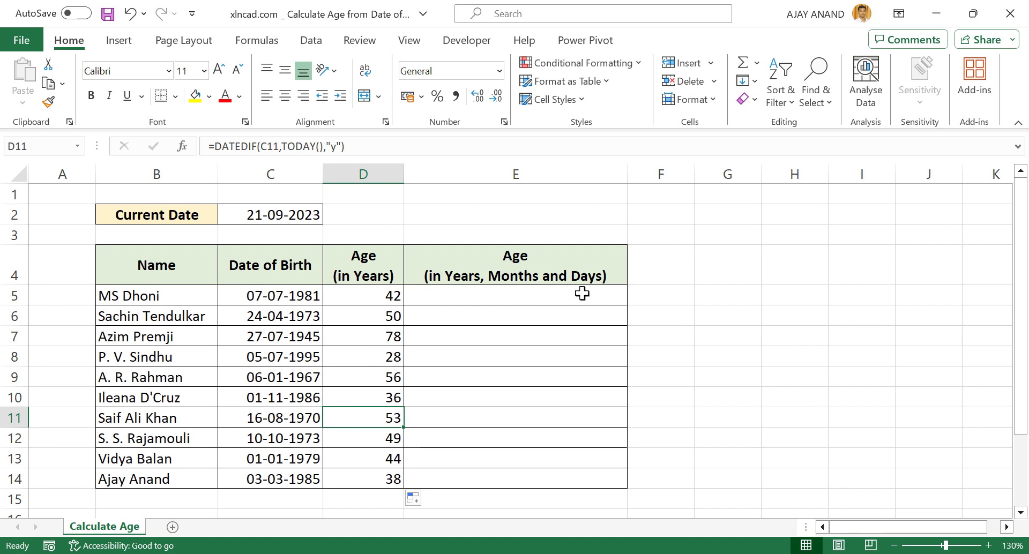
Step: Add the helper headings Months in G4 and Days in H4 beside the table
left_click(730, 273)
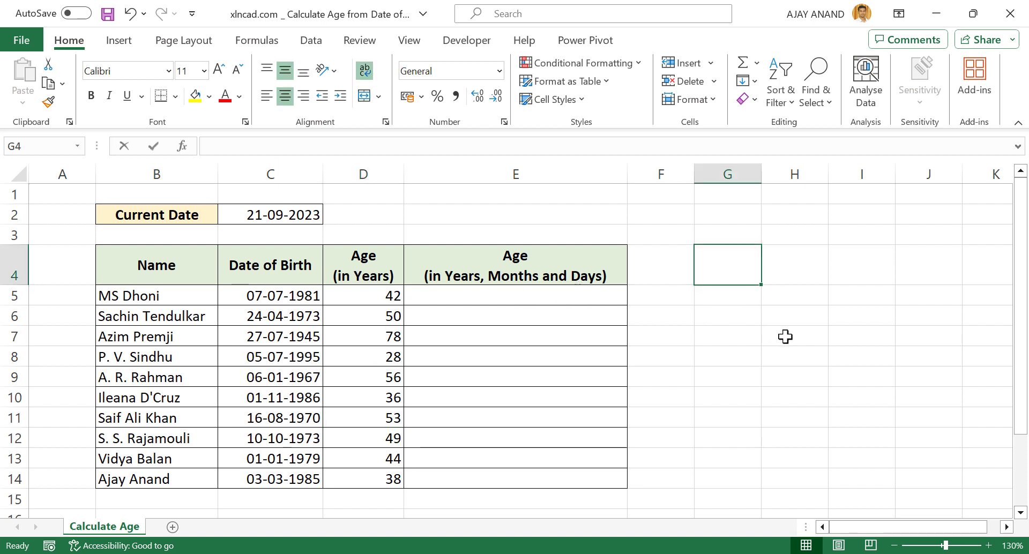
type("Months")
key("Tab")
type("D")
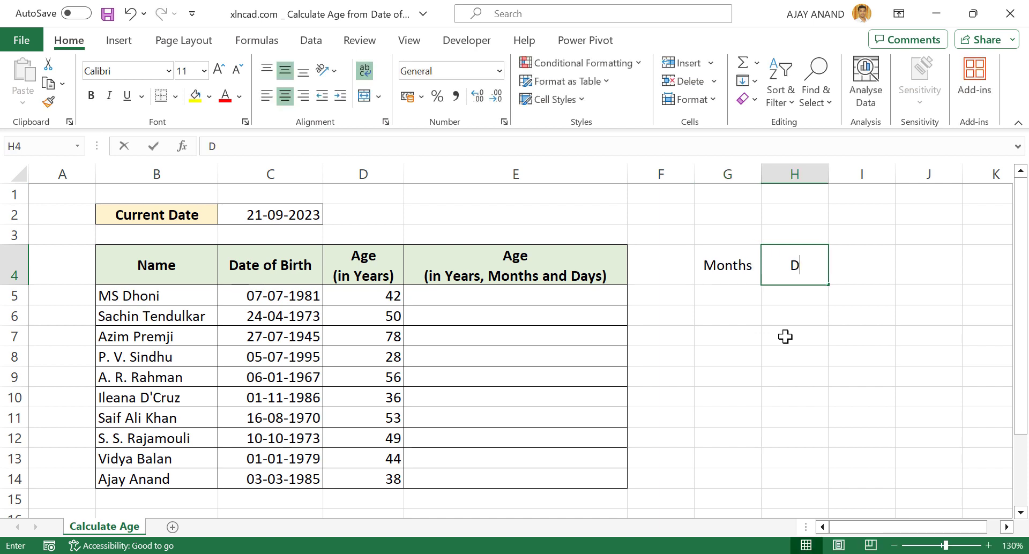
type("ays")
key("Return")
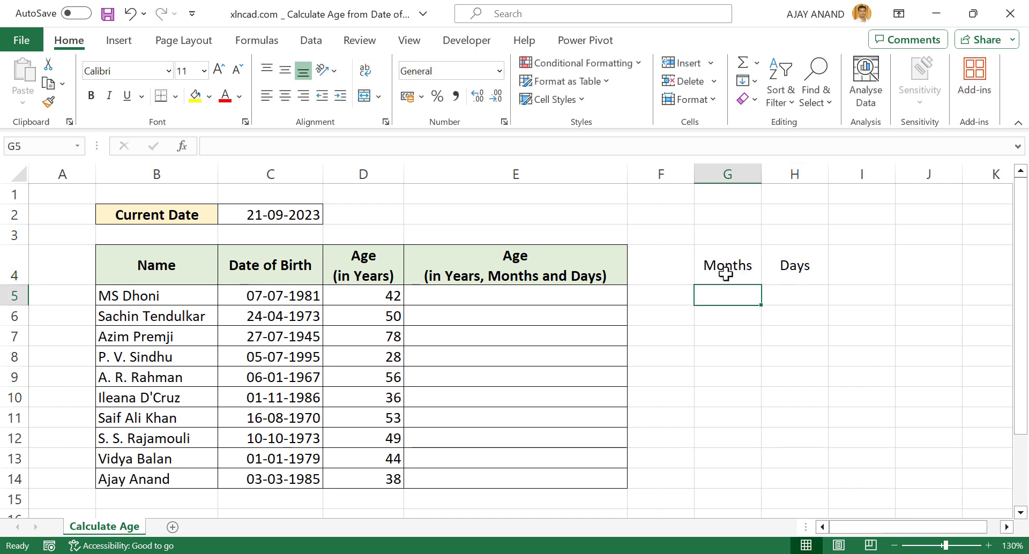
Step: Enter =DATEDIF(C5,TODAY(),"m") in G5 to calculate the total months since the date of birth
type("=")
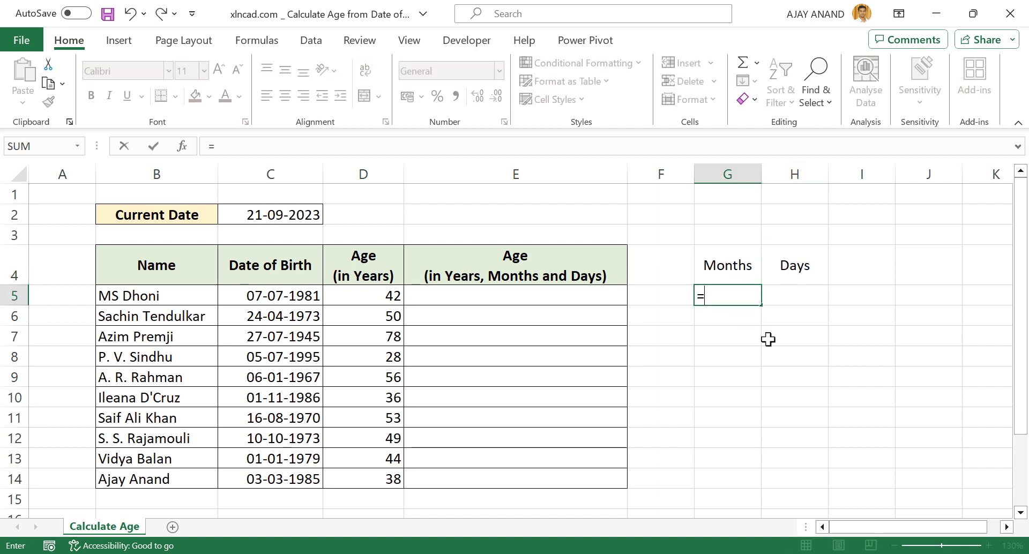
type("datedi")
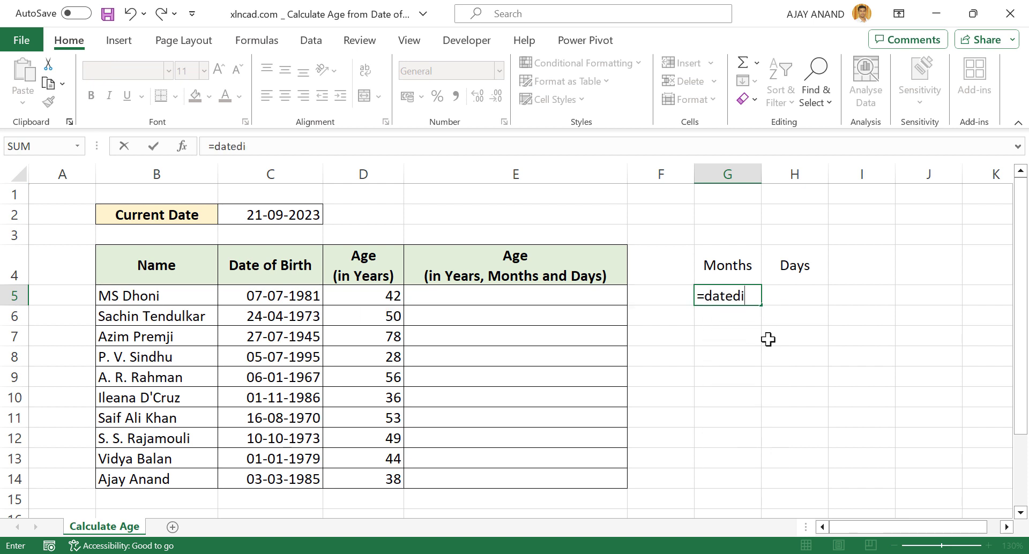
type("f(")
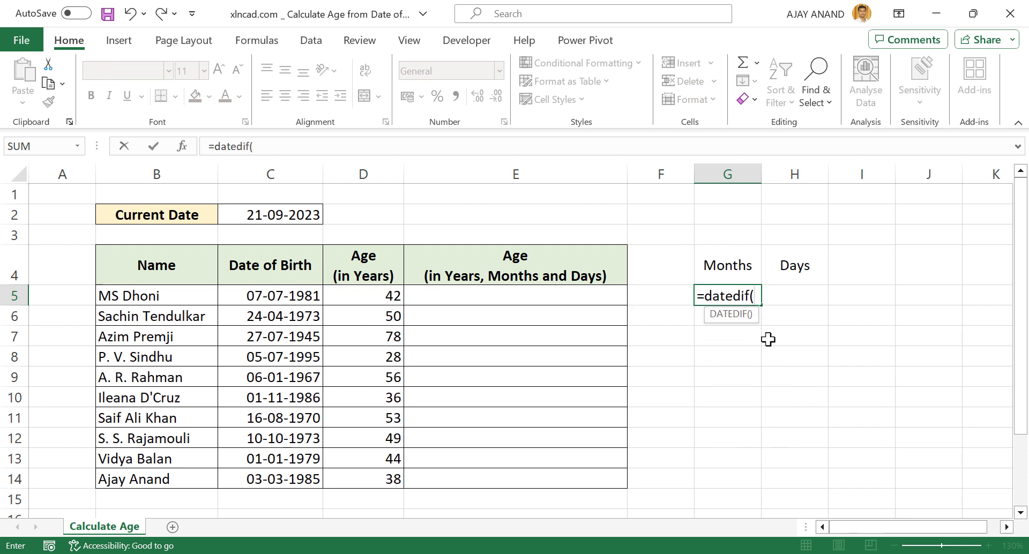
left_click(283, 295)
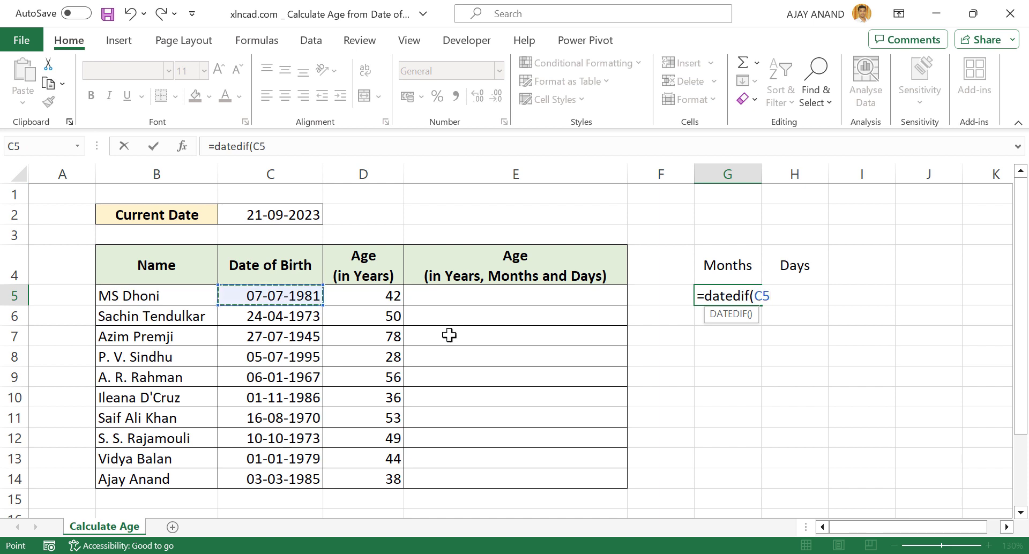
type(",t")
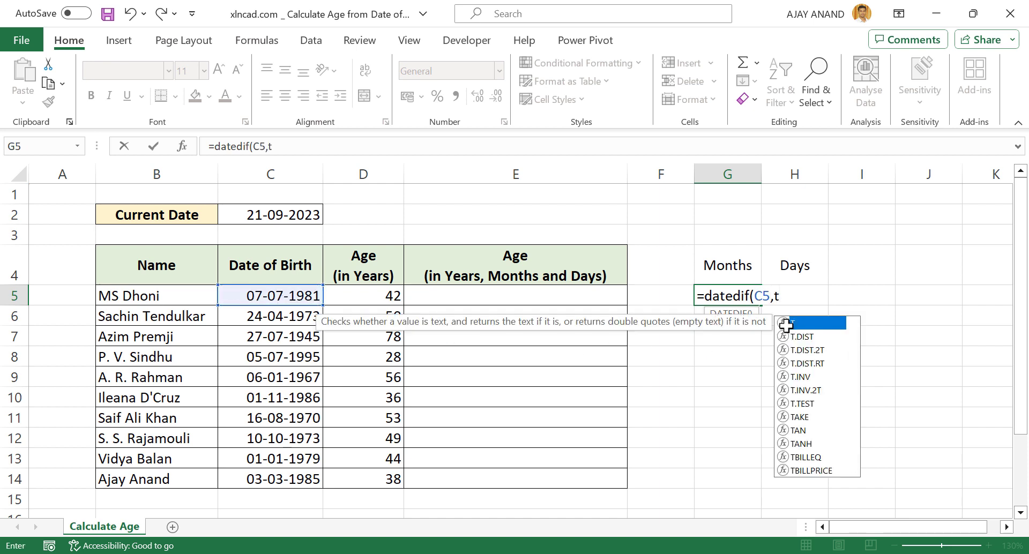
type("oday(),\"")
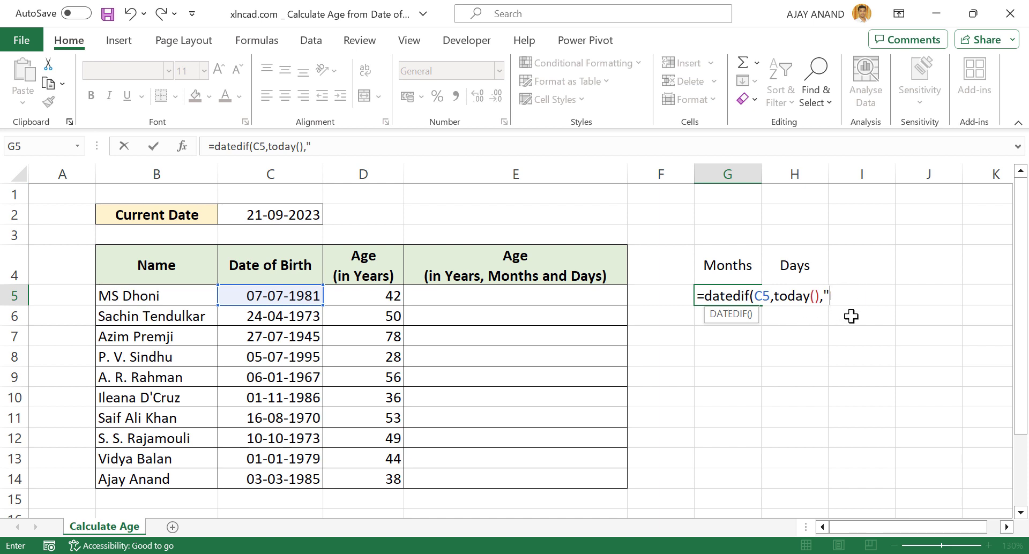
type("m\")")
key("Return")
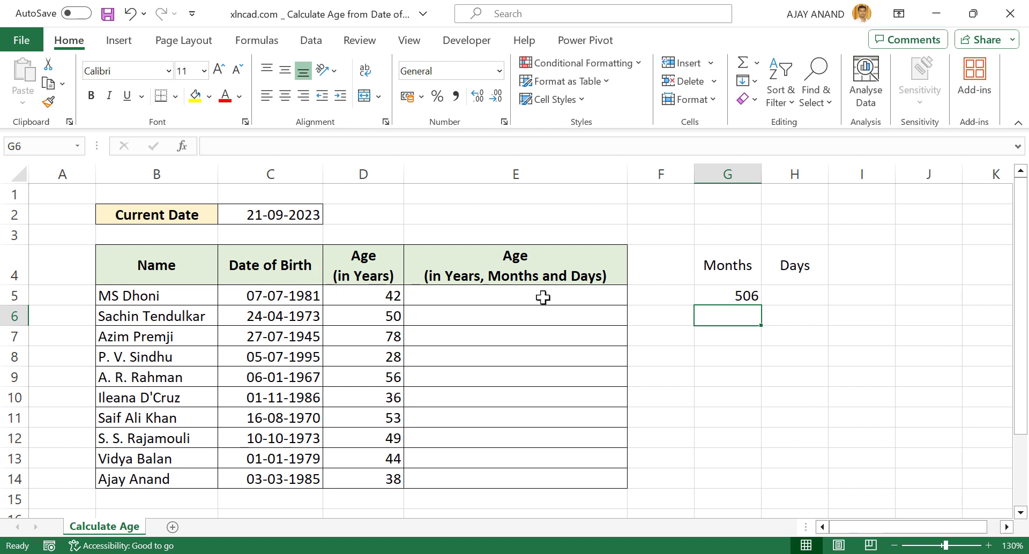
Step: Change the unit in G5's DATEDIF formula to "ym" so it counts only the months beyond complete years
left_click(721, 297)
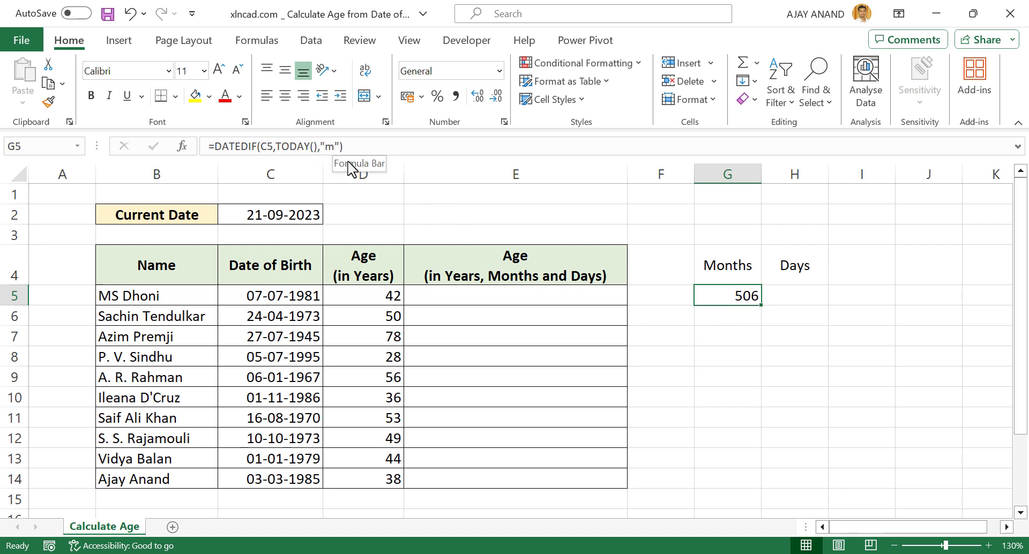
left_click(326, 146)
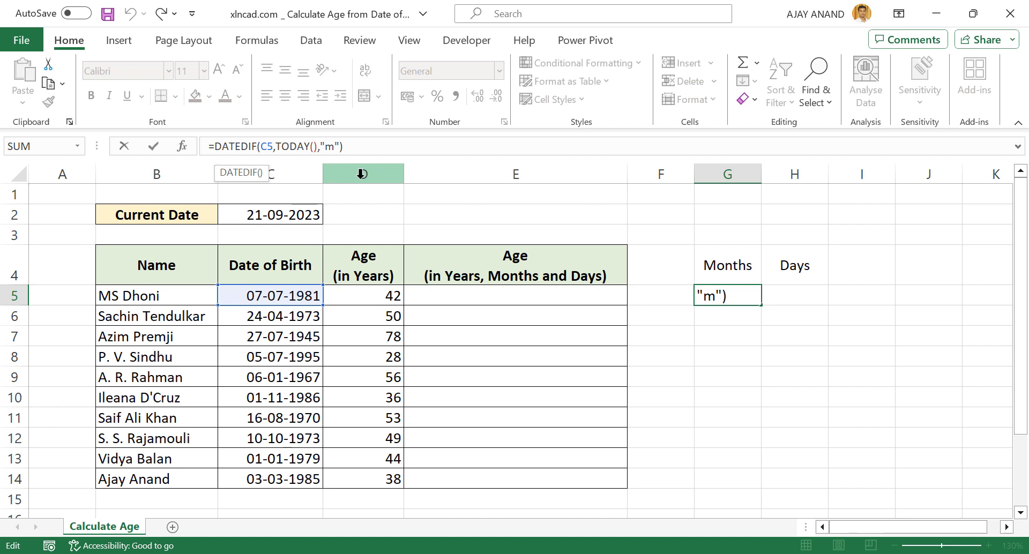
type("y")
key("Return")
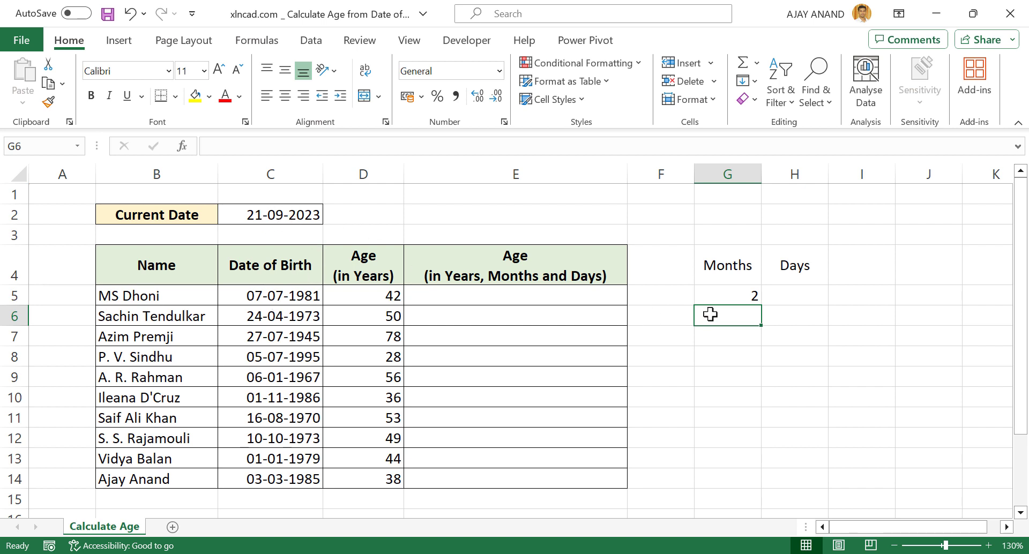
left_click(722, 296)
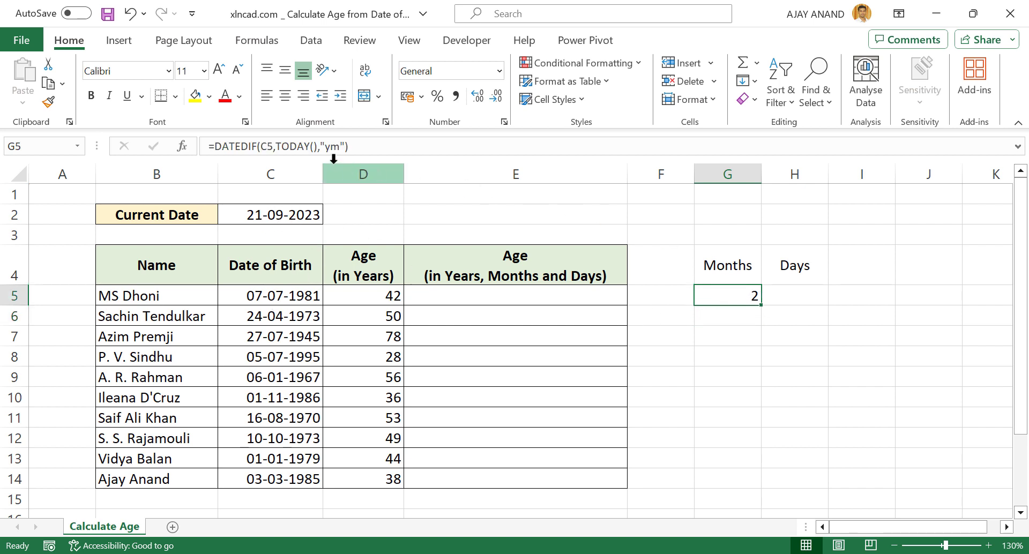
Step: Enter =DATEDIF(C5,TODAY(),"md") in H5 to calculate the days beyond the complete months
left_click(788, 298)
type("=")
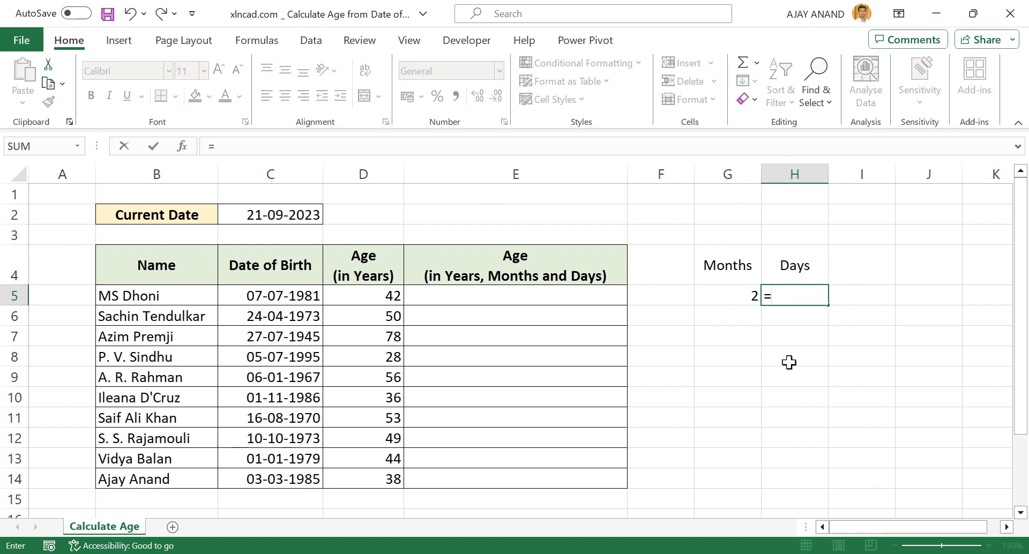
type("datedif(")
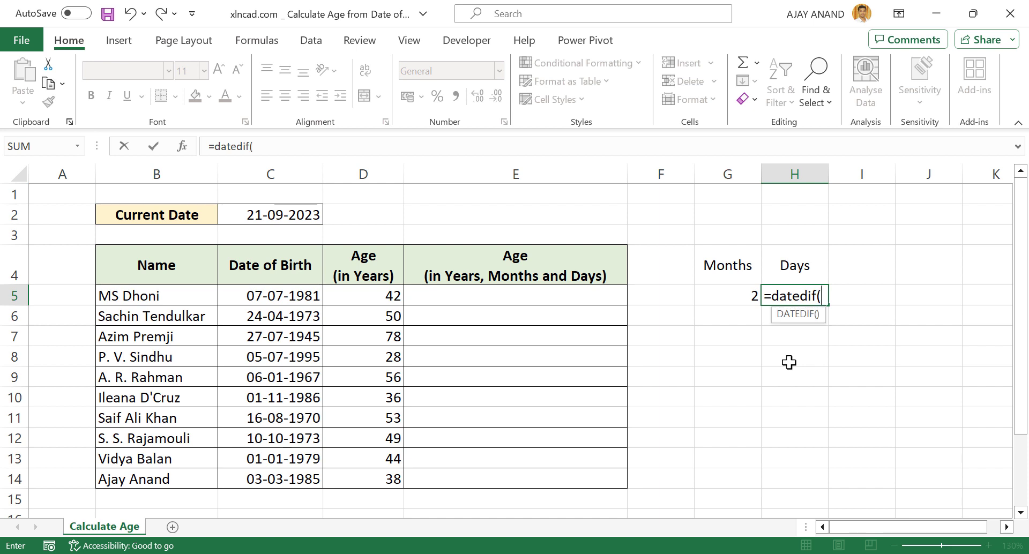
left_click(236, 293)
type(",")
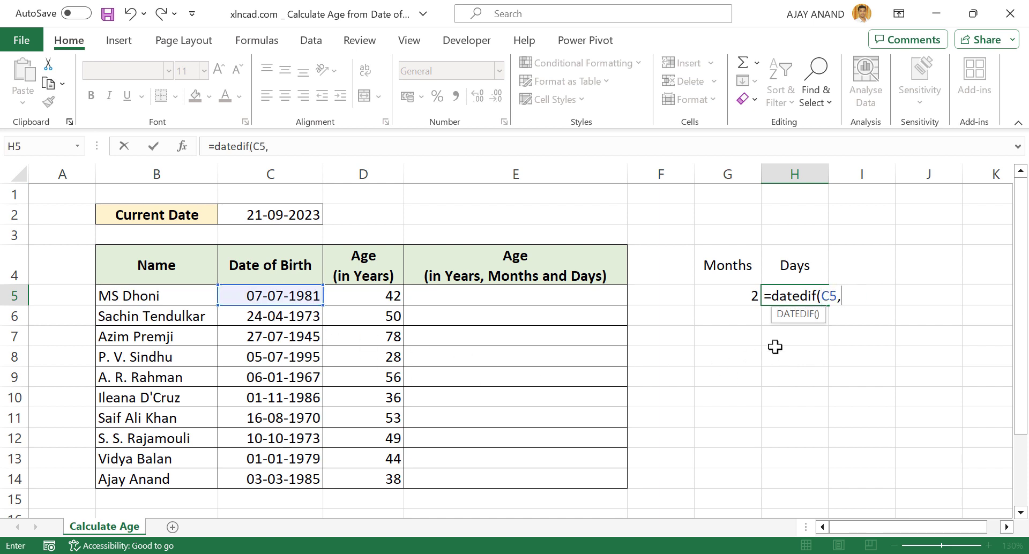
type("today")
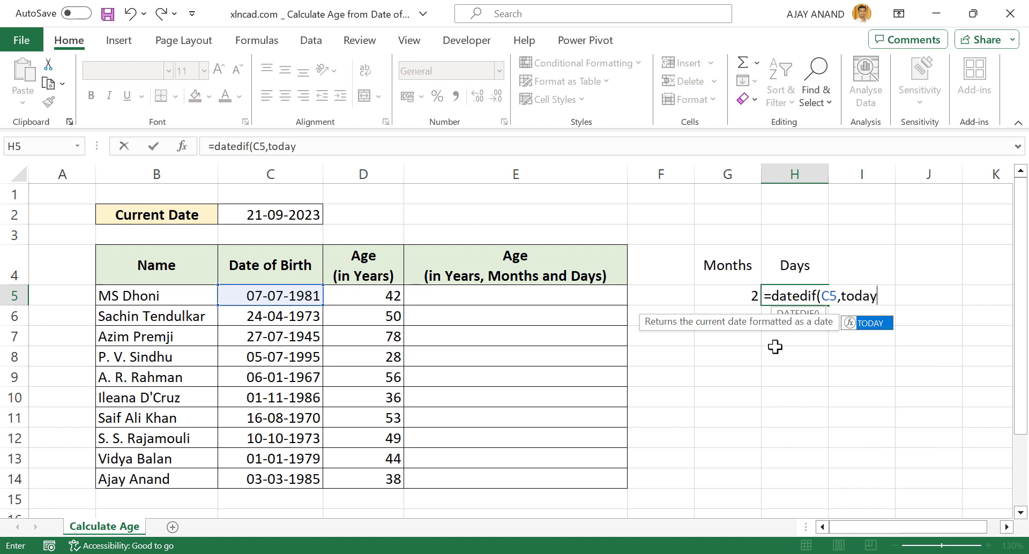
type("(),\"md")
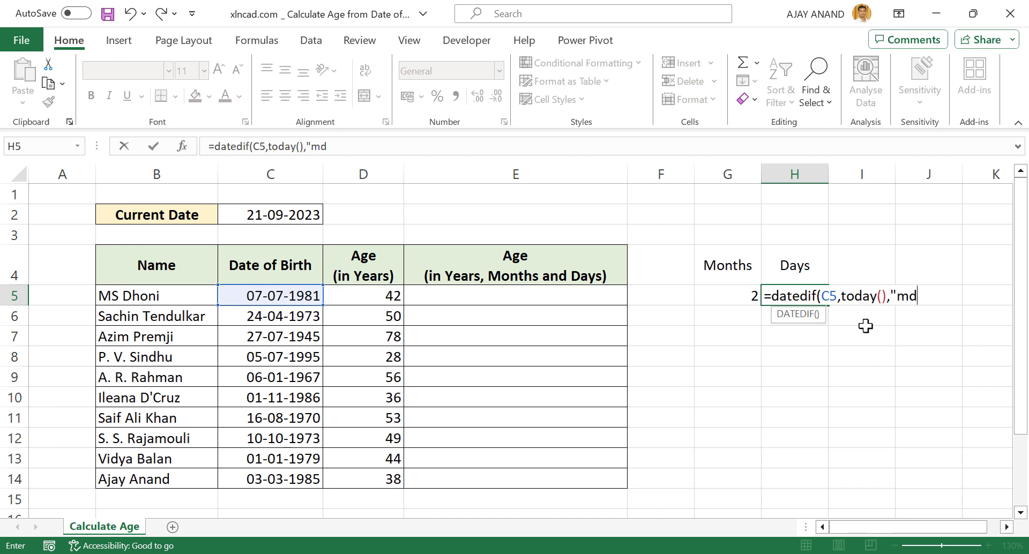
type(")")
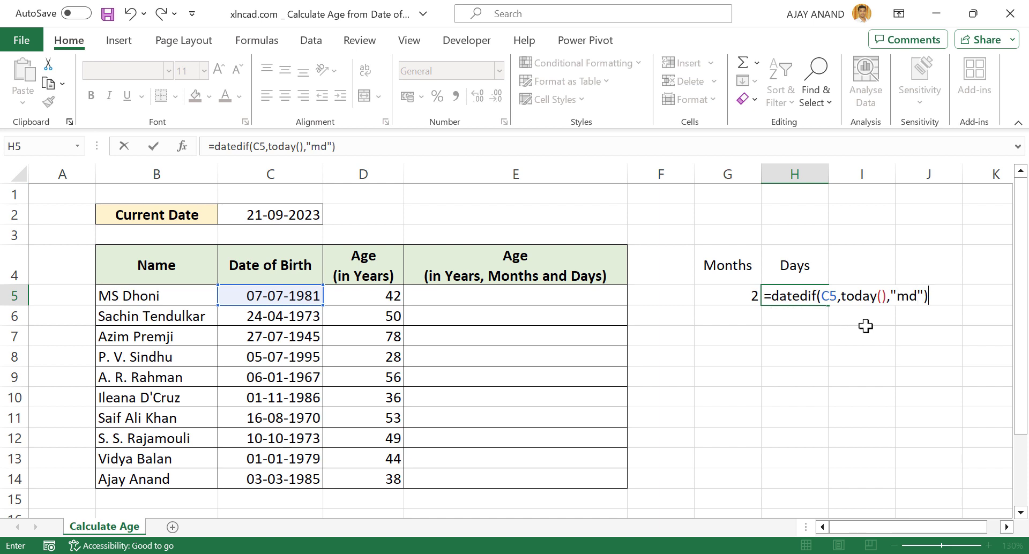
key("Return")
left_click(794, 295)
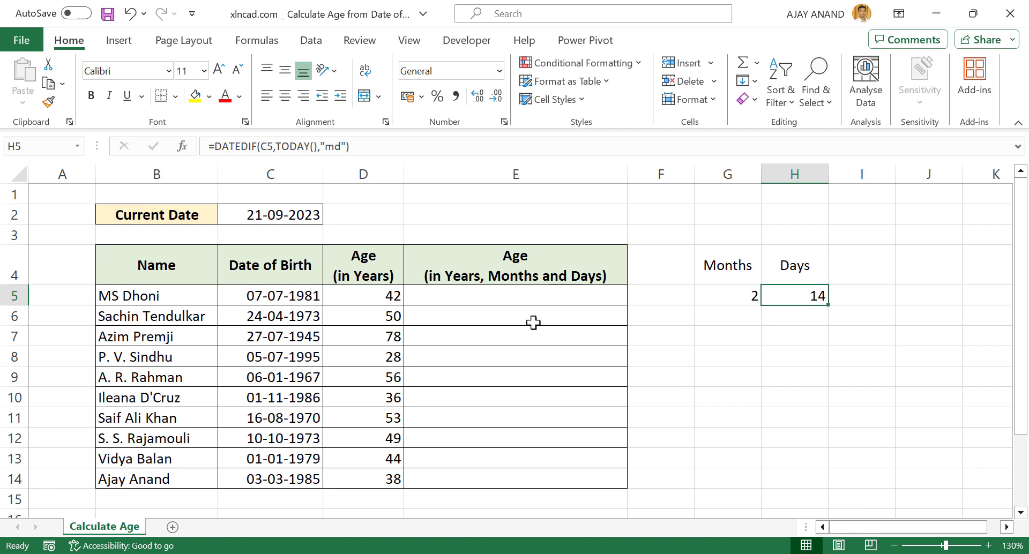
Step: Copy the full text of the age-in-years formula from D5, leaving that cell as it is
left_click(358, 300)
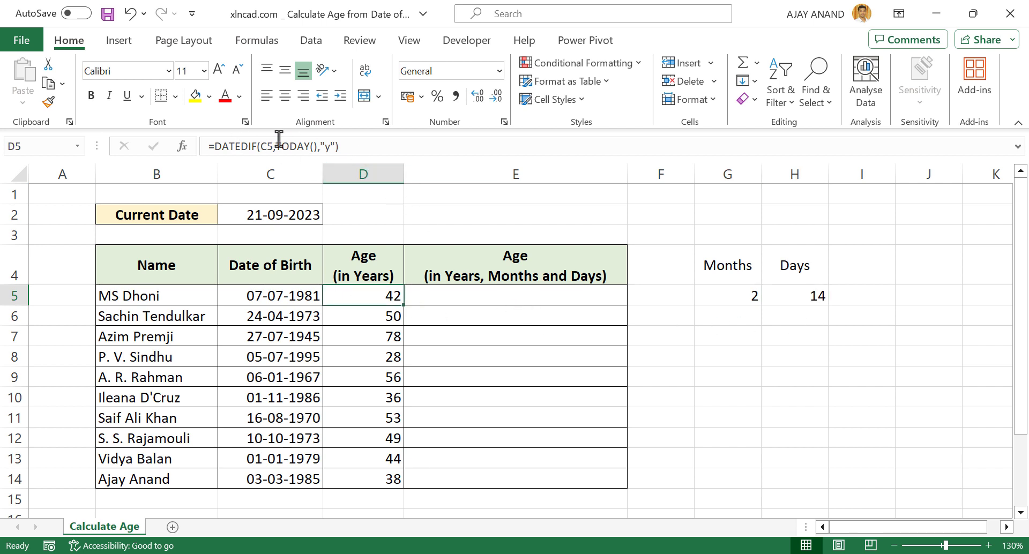
left_click_drag(206, 146, 355, 144)
key("ctrl+c")
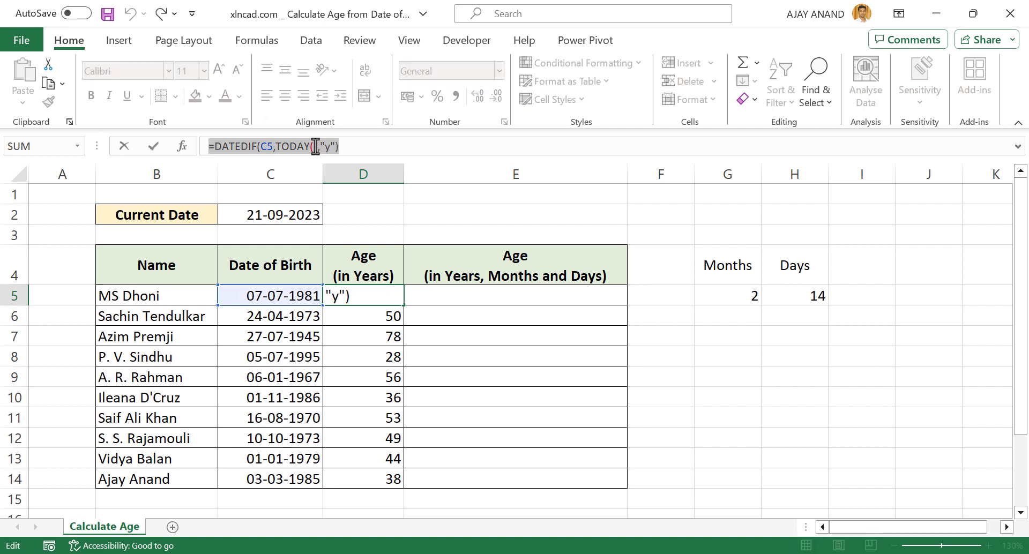
right_click(317, 146)
key("Escape")
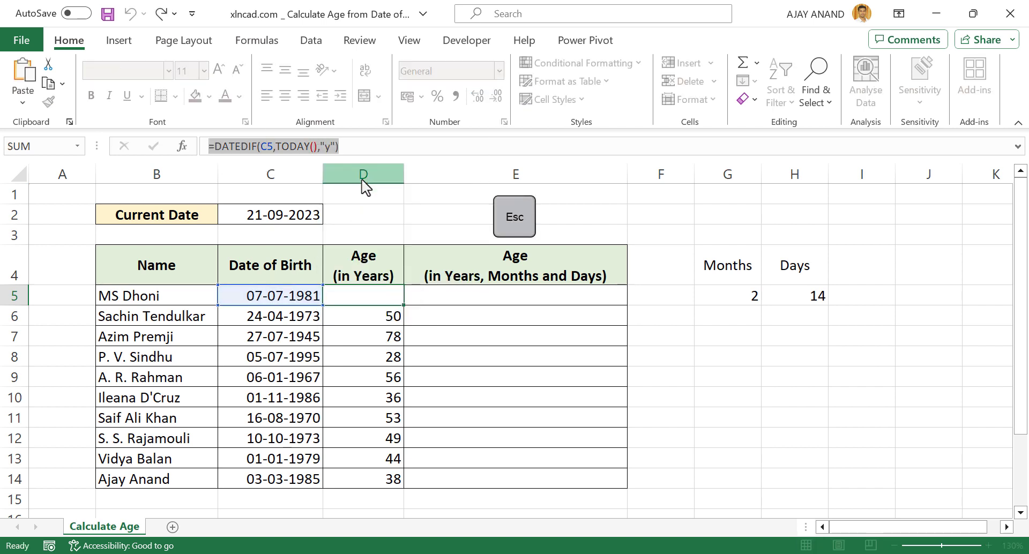
Step: Paste the copied years formula into E5 and append &" Years, " to it
left_click(447, 298)
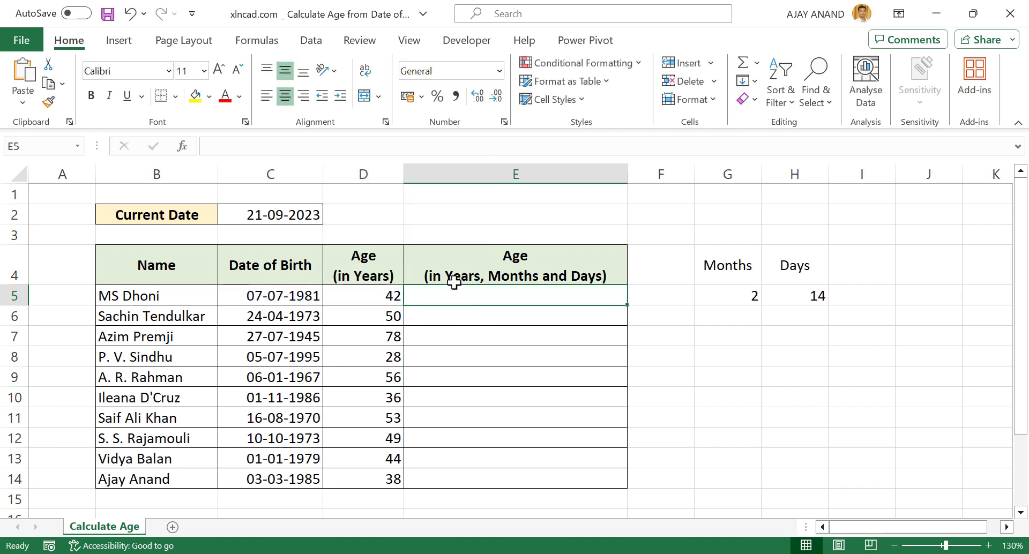
left_click(246, 144)
right_click(246, 145)
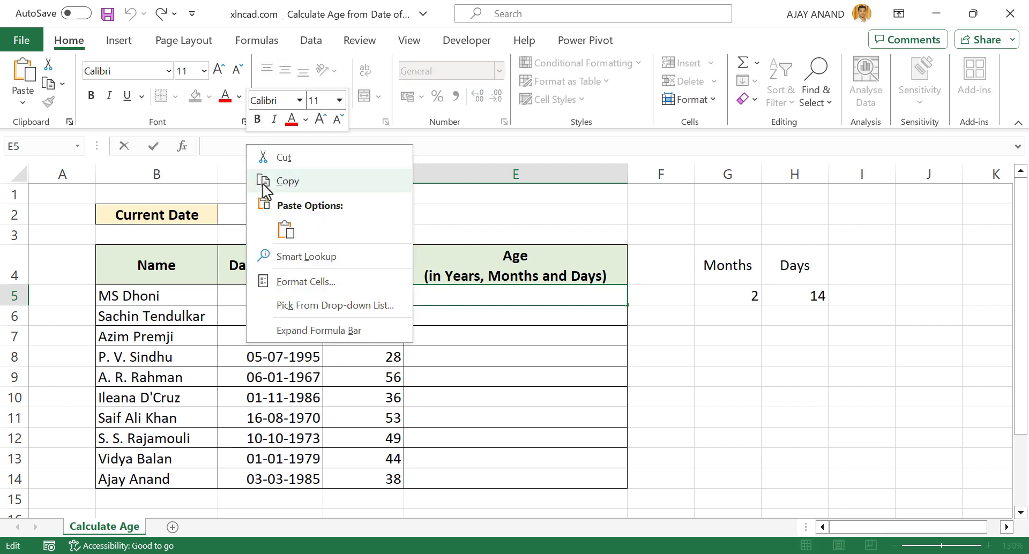
left_click(286, 230)
type("&")
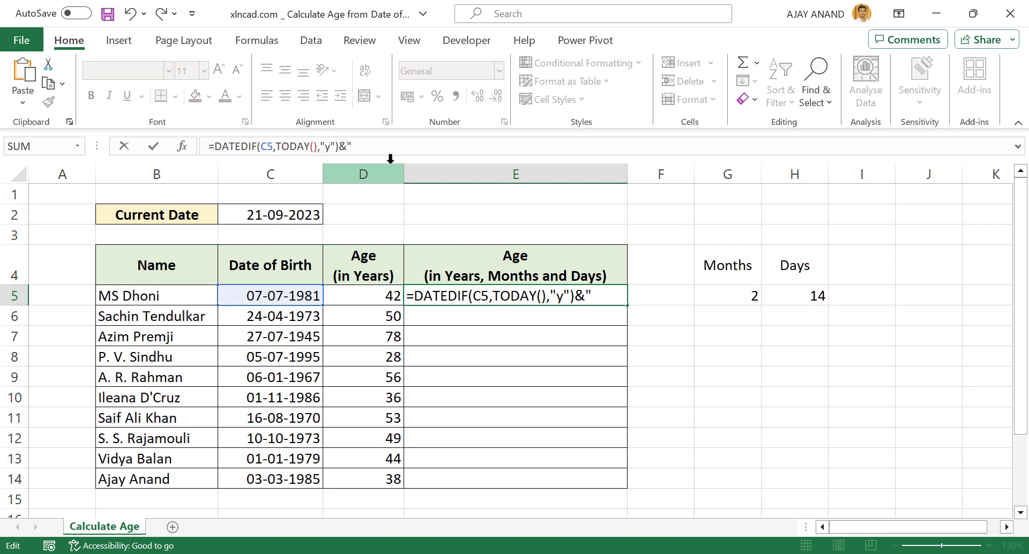
type("\" Years, \"")
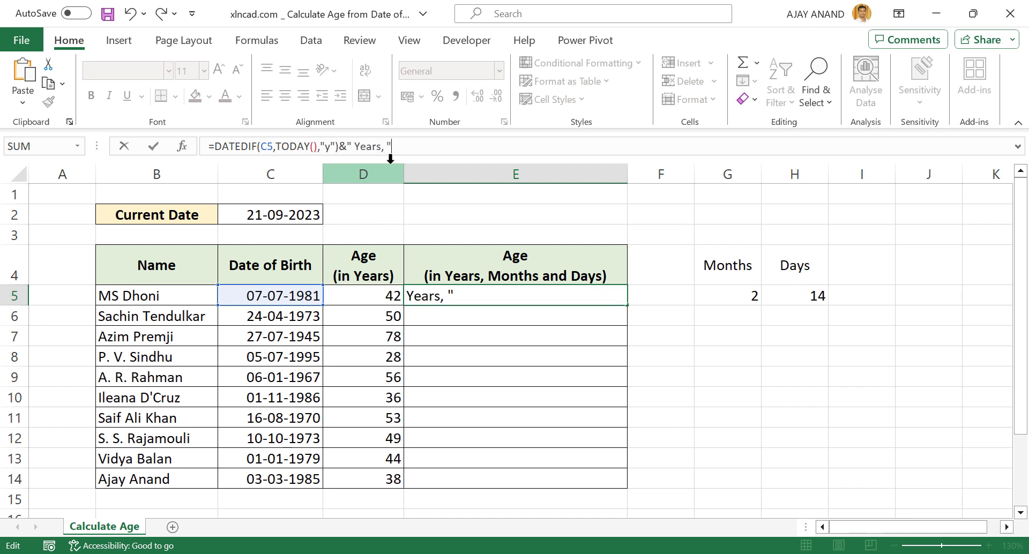
key("Return")
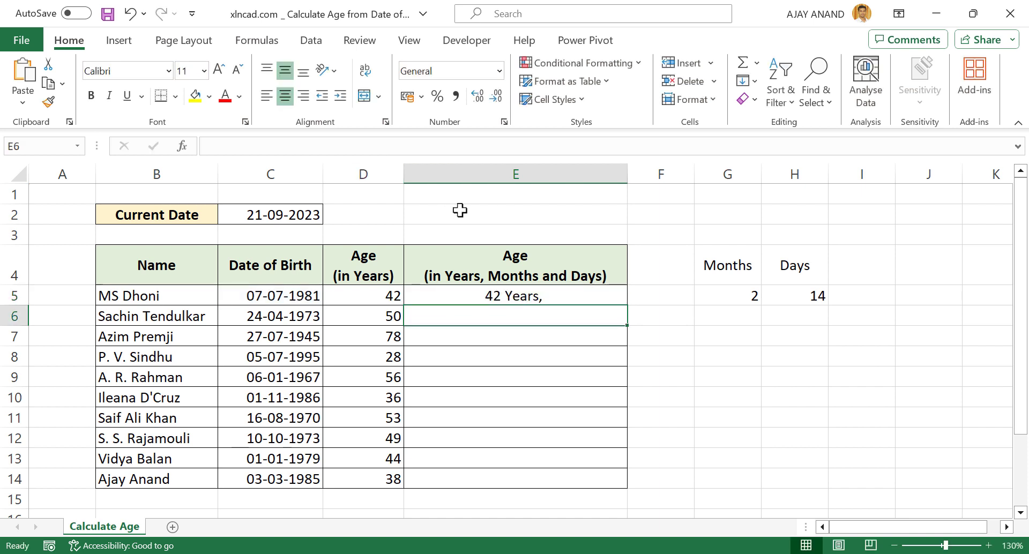
Step: Copy the DATEDIF expression for months from G5 without its equals sign
left_click(734, 300)
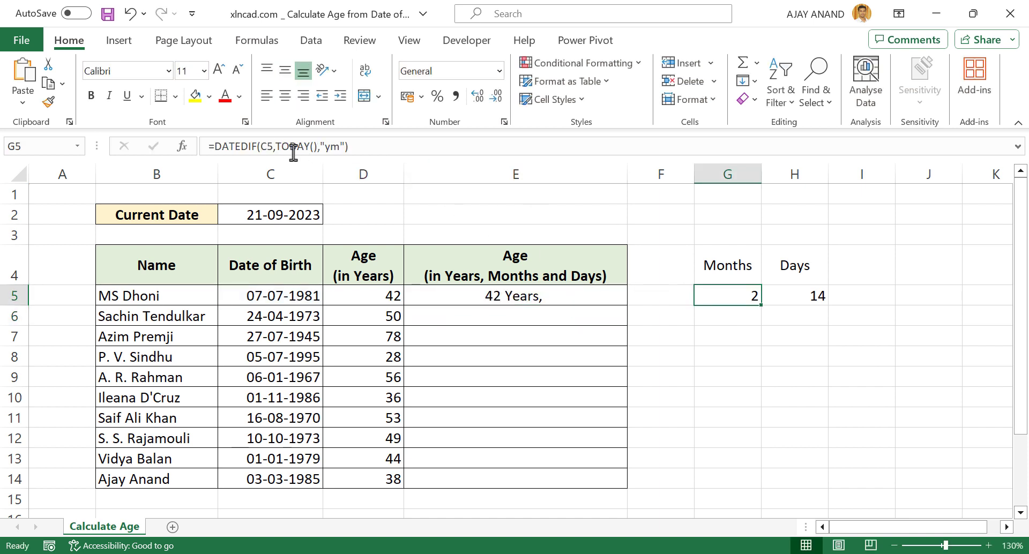
left_click_drag(217, 149, 361, 147)
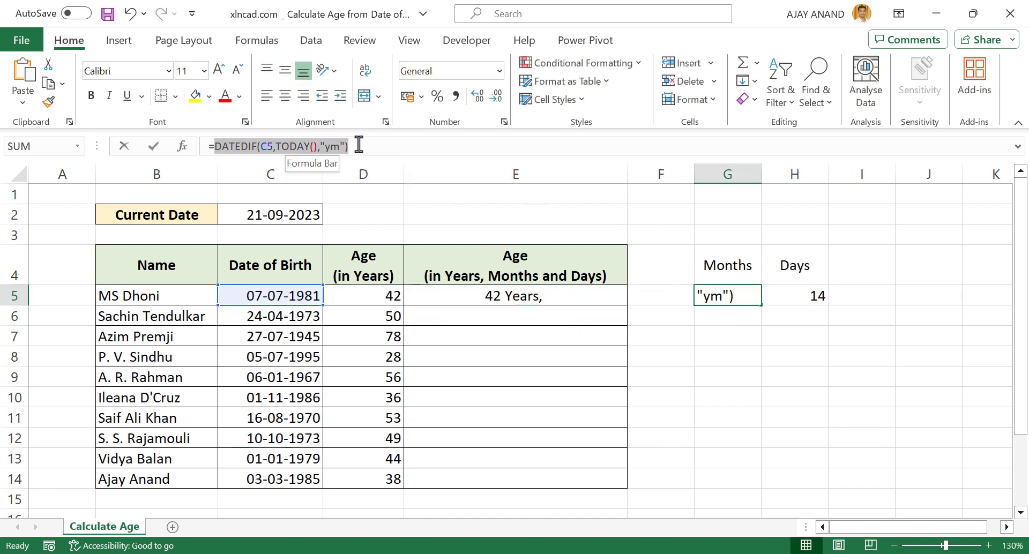
right_click(326, 149)
left_click(340, 180)
key("Escape")
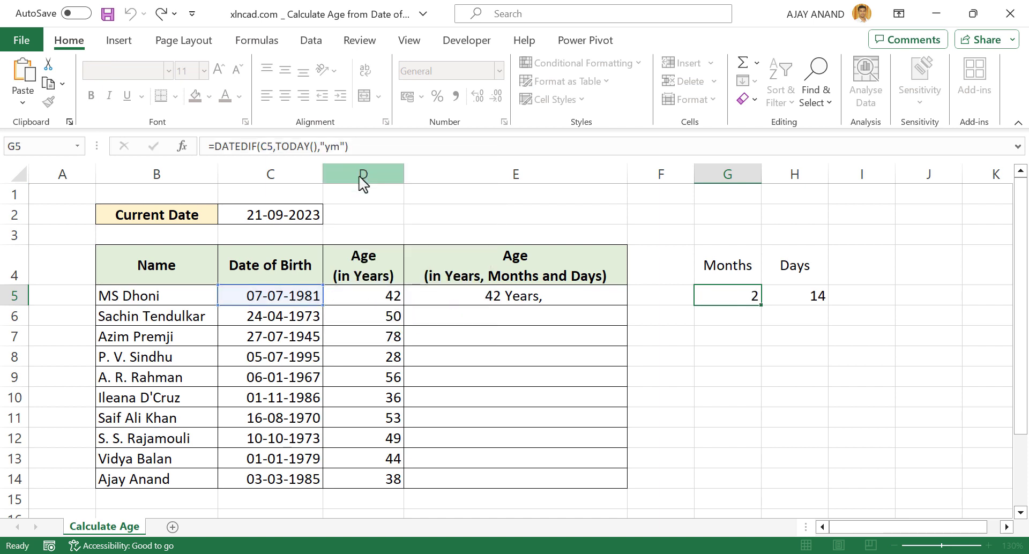
Step: Extend E5's formula with & followed by the copied months expression and &" Months and "
left_click(562, 300)
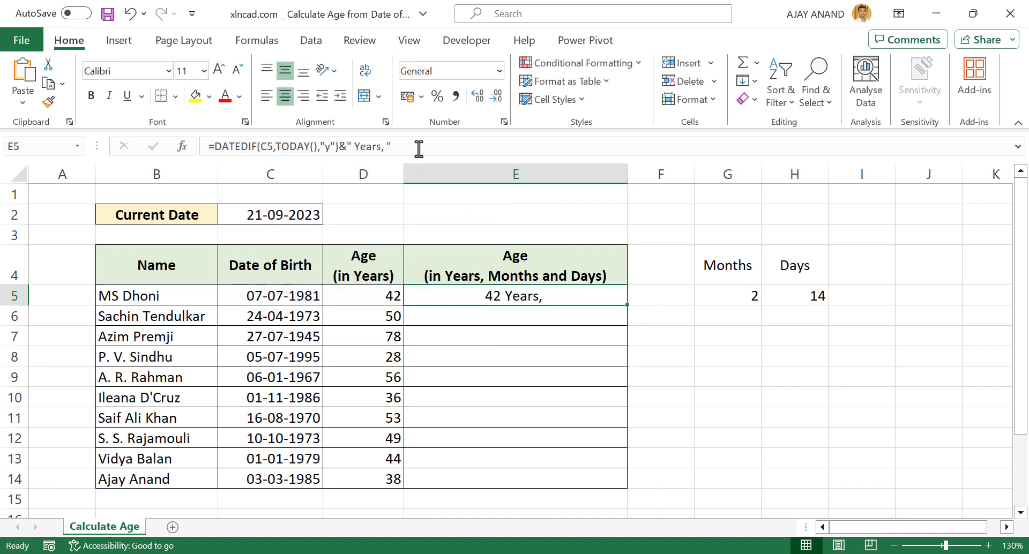
left_click(477, 153)
type("&")
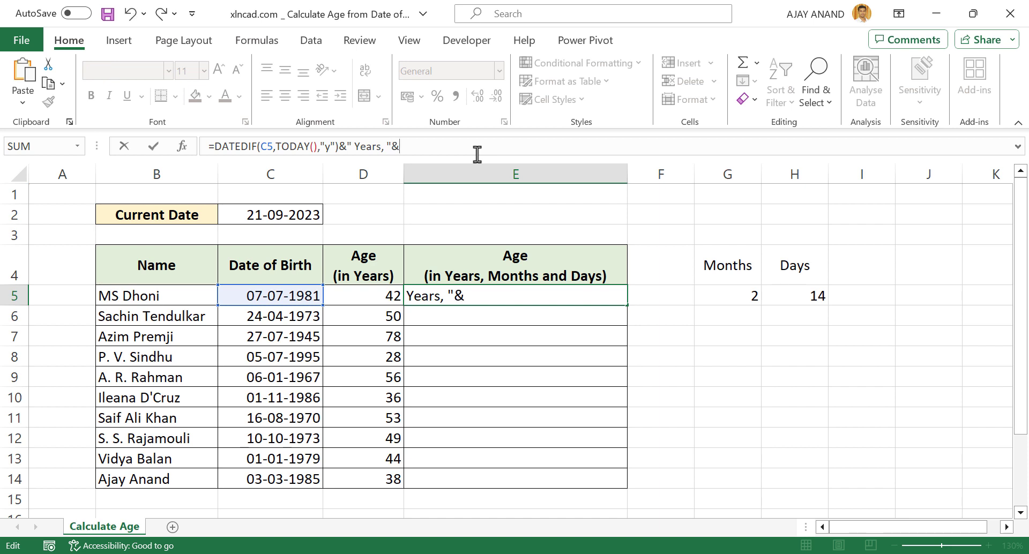
key("ctrl+v")
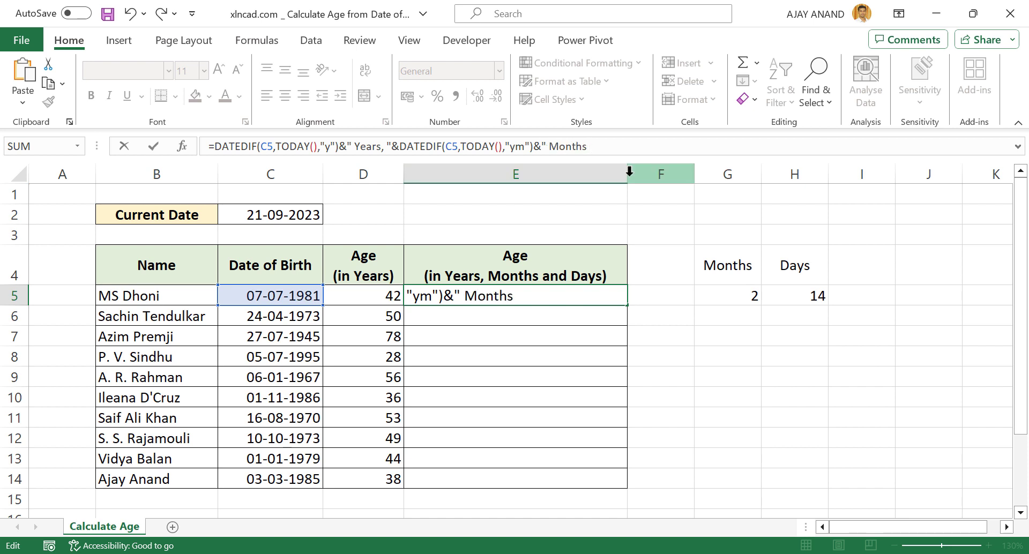
type("and \"")
key("Return")
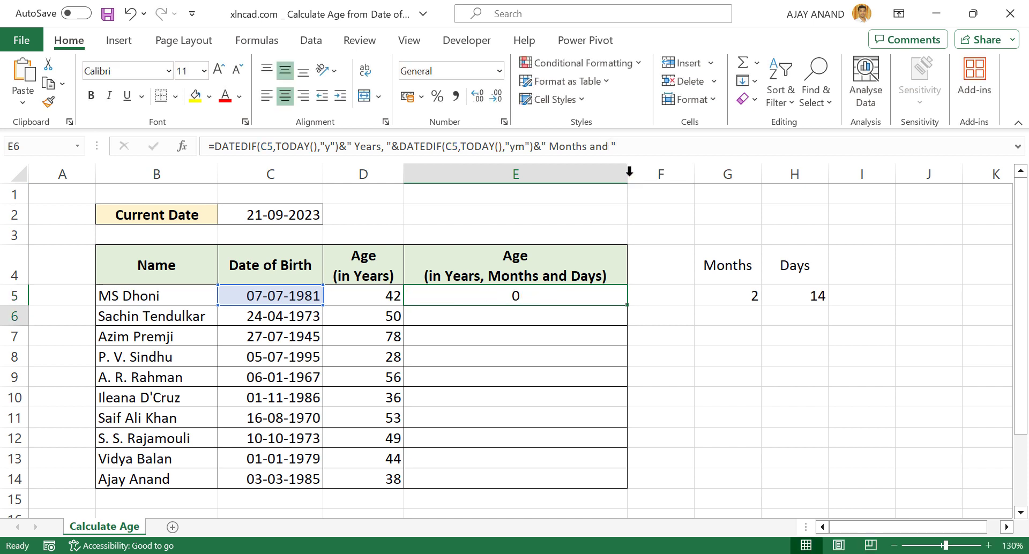
Step: Copy the DATEDIF expression for days from H5 without its equals sign
left_click(795, 298)
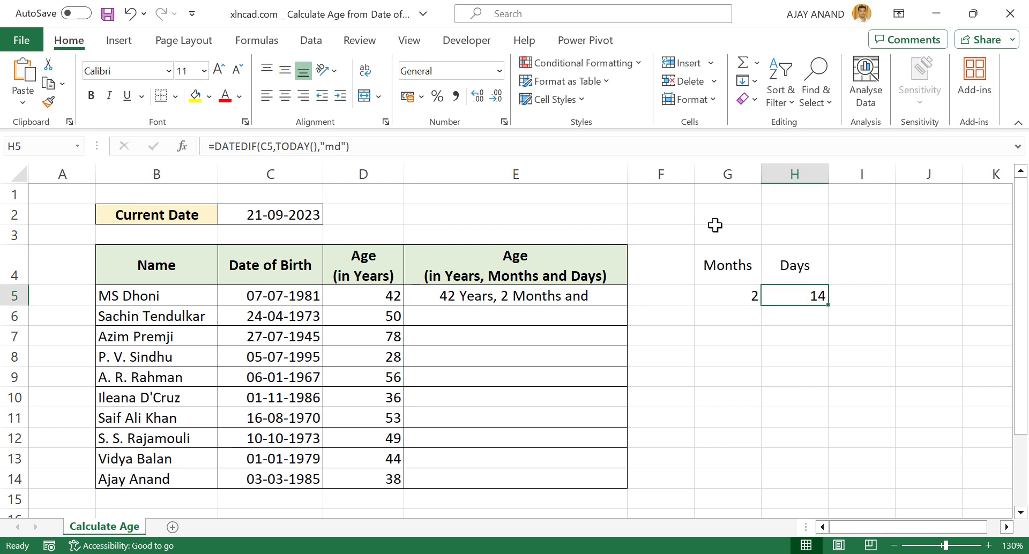
left_click(216, 146)
left_click_drag(215, 145, 350, 146)
right_click(335, 149)
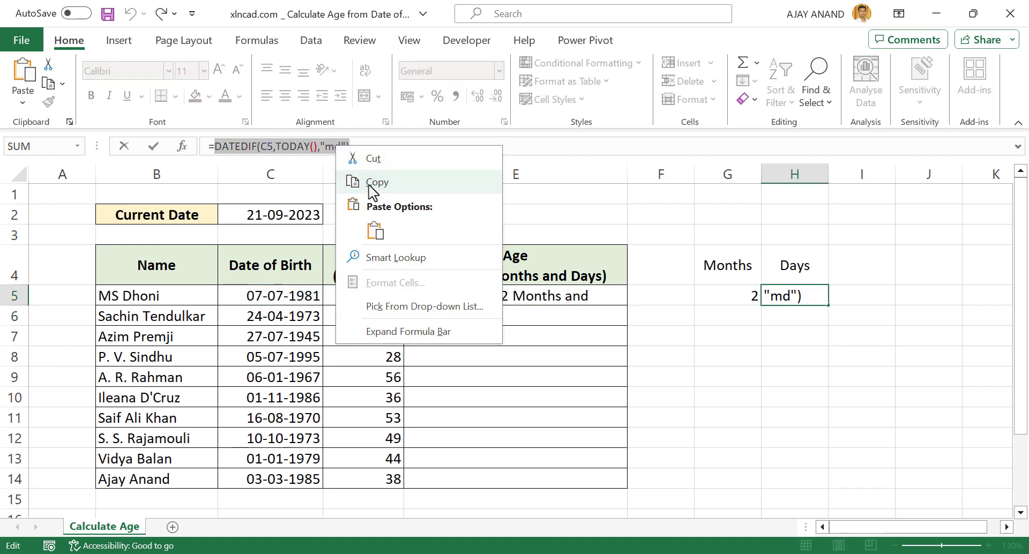
left_click(346, 178)
key("Escape")
Step: Widen column E and complete E5's formula with & followed by the copied days expression and &" Days"
left_click(514, 295)
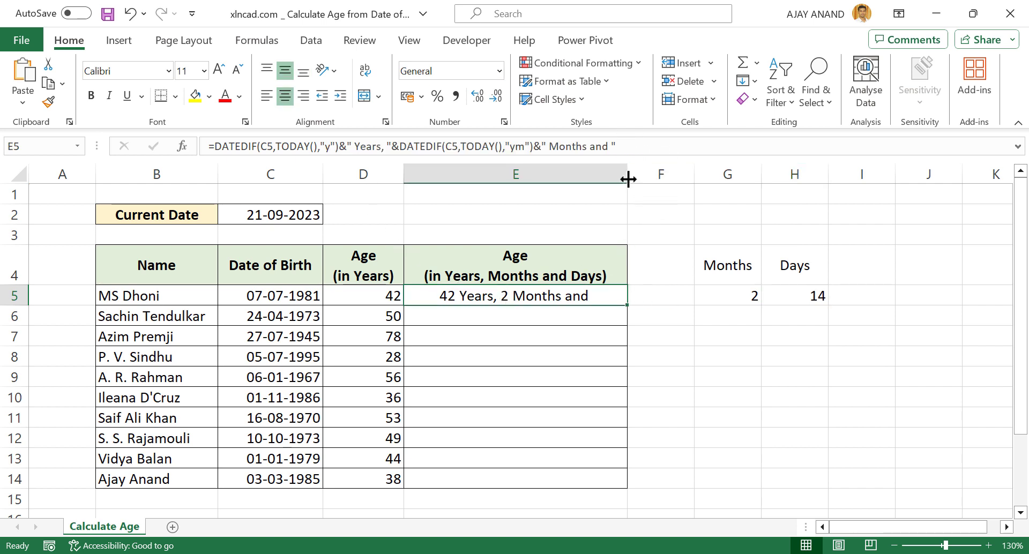
left_click_drag(628, 179, 667, 177)
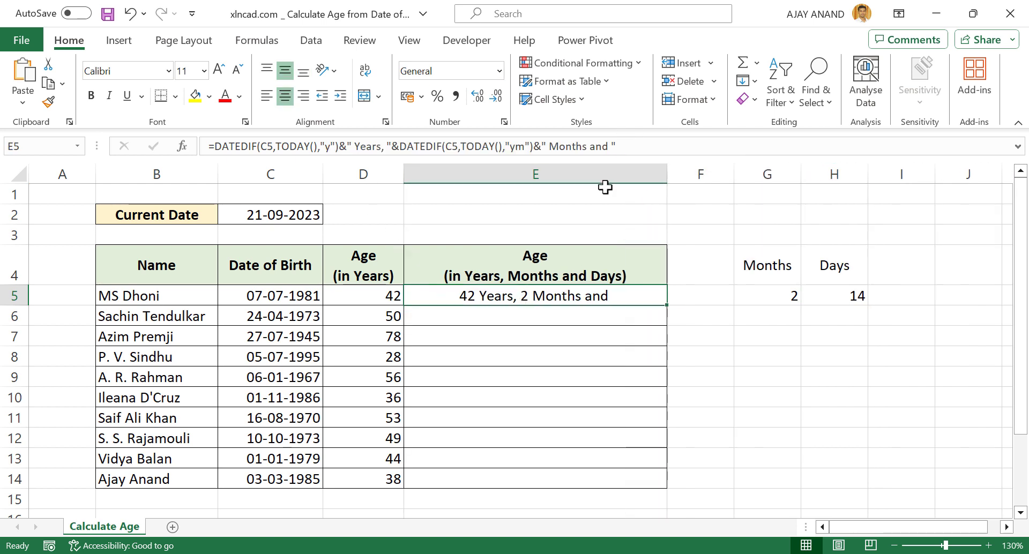
left_click(634, 148)
type("&")
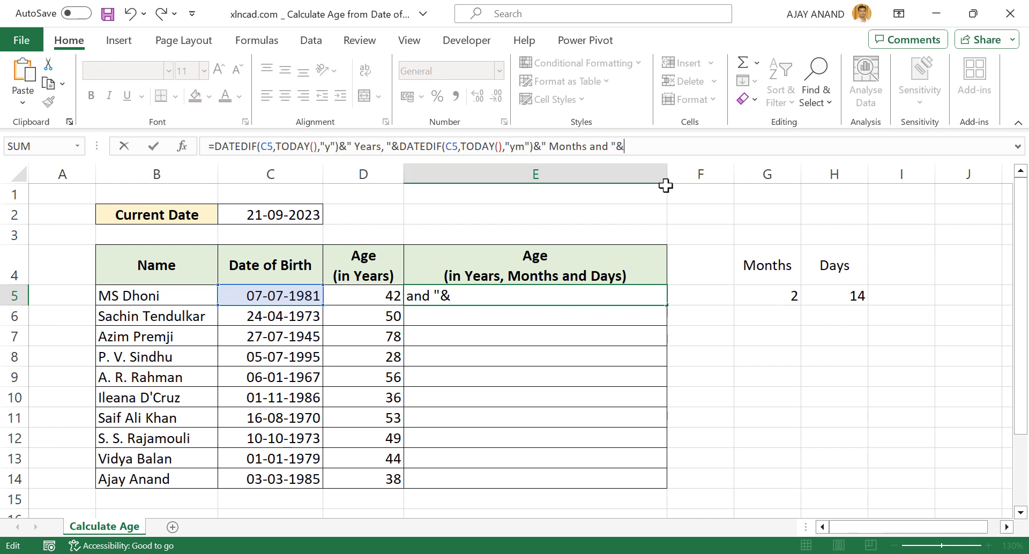
key("ctrl+v")
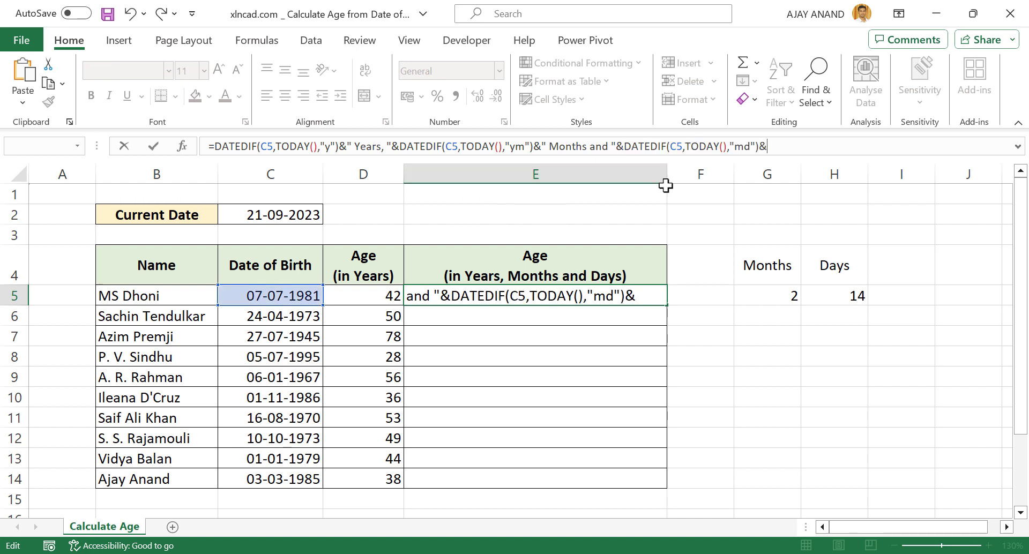
type("&\" Days")
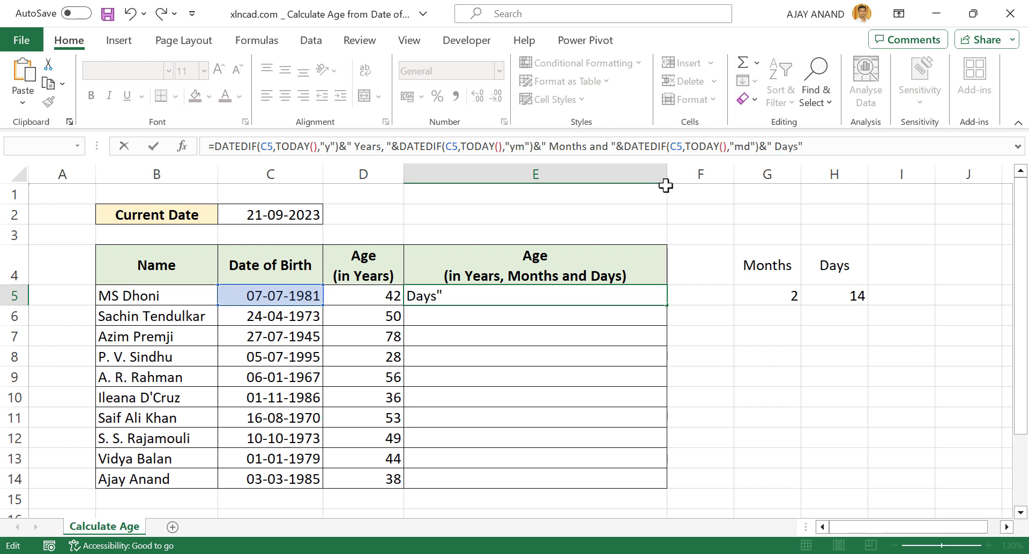
type("\"")
key("Return")
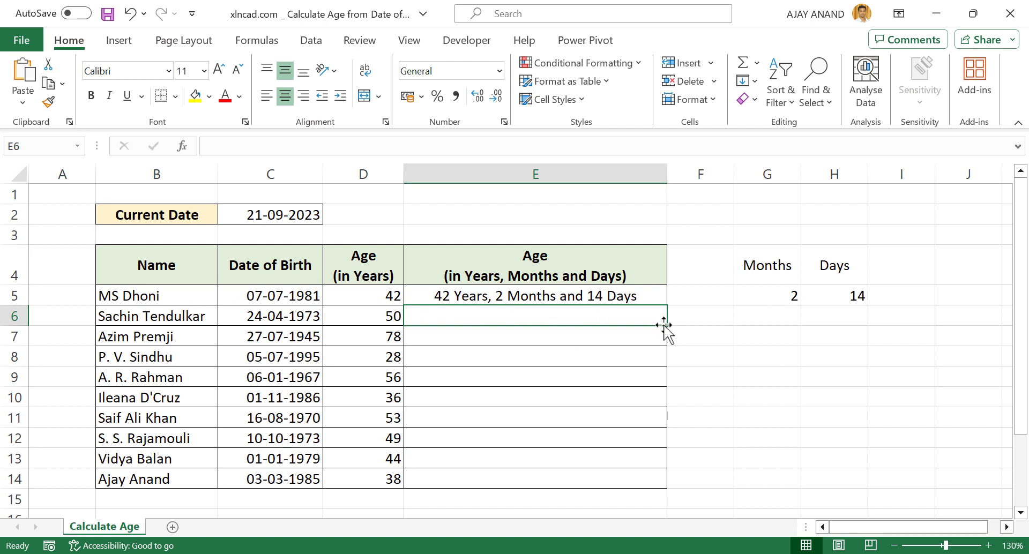
Step: Fill the years, months and days formula from E5 down through E14 and check the copy in E6
left_click(653, 300)
left_click_drag(668, 306, 660, 487)
left_click(496, 317)
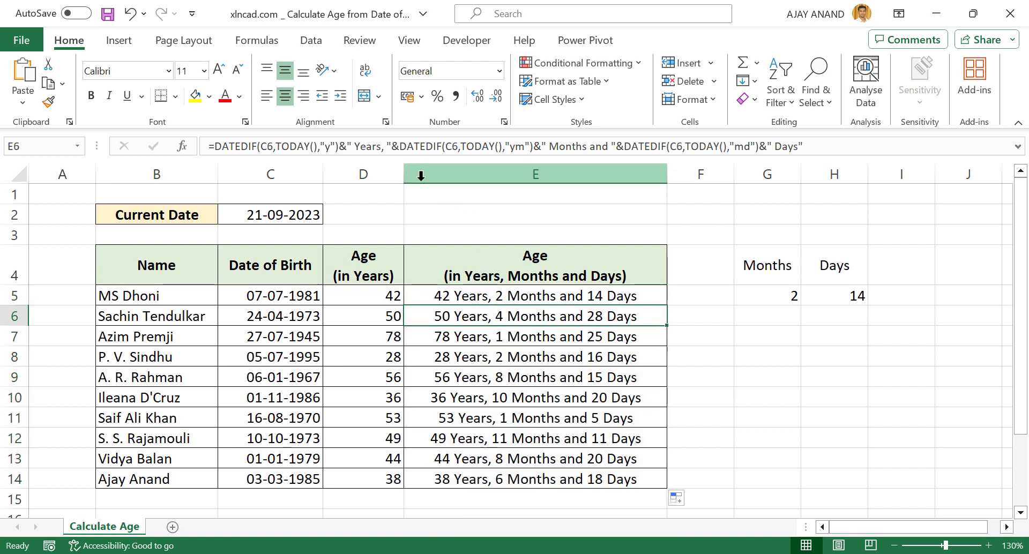